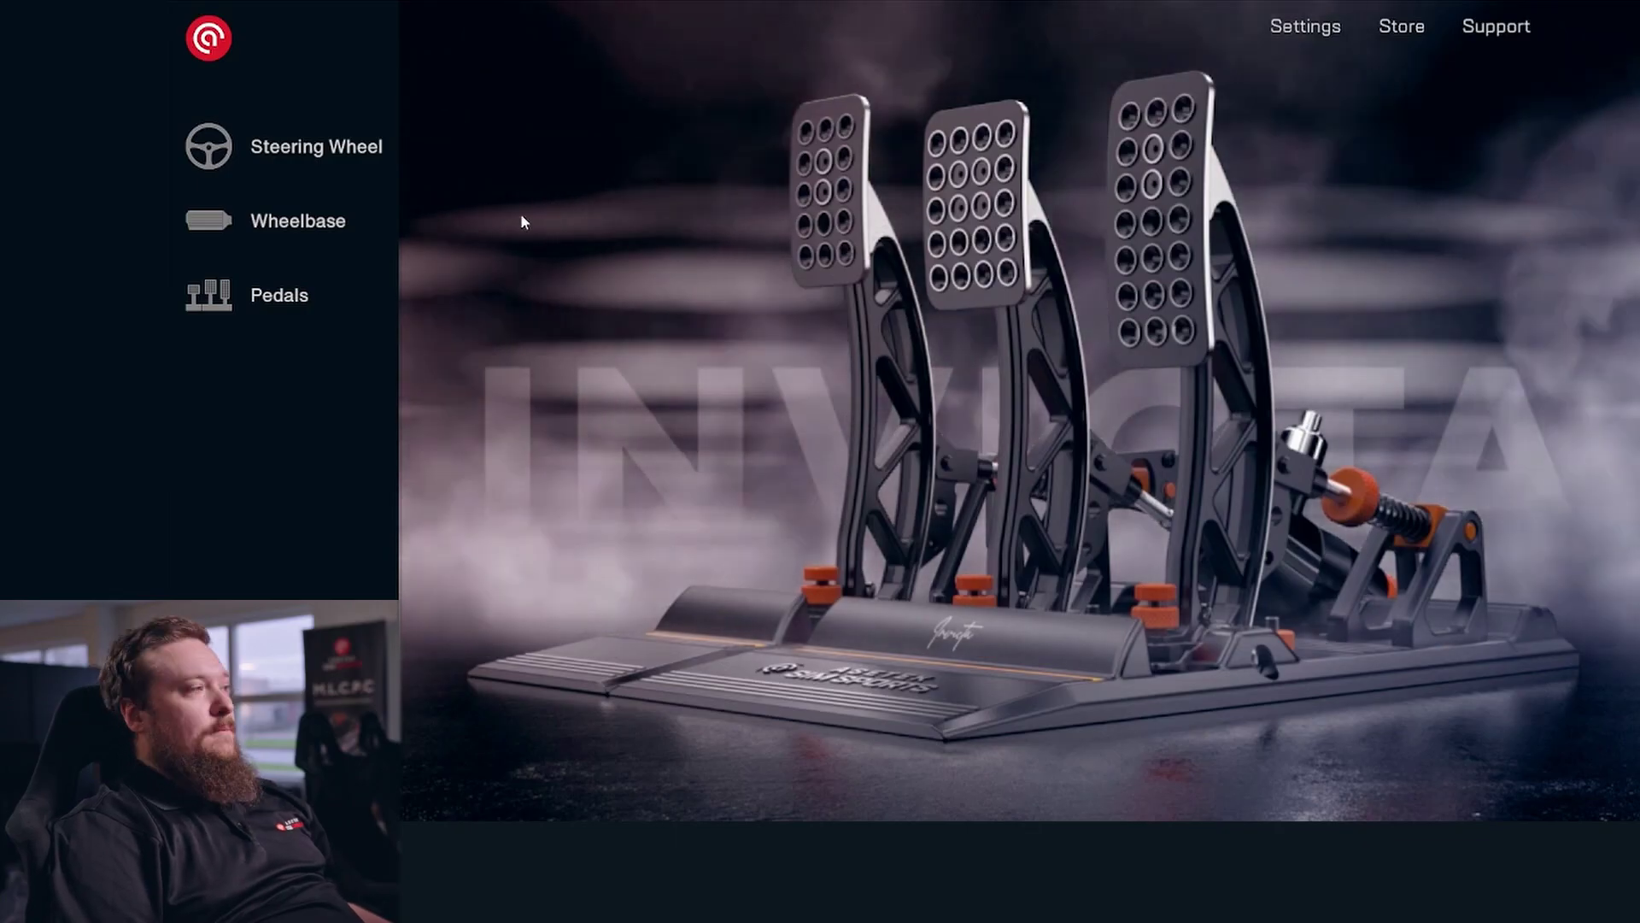
- Calibrate the Invicta wheelbase center to 0° and save the calibration to the wheelbase
click(370, 212)
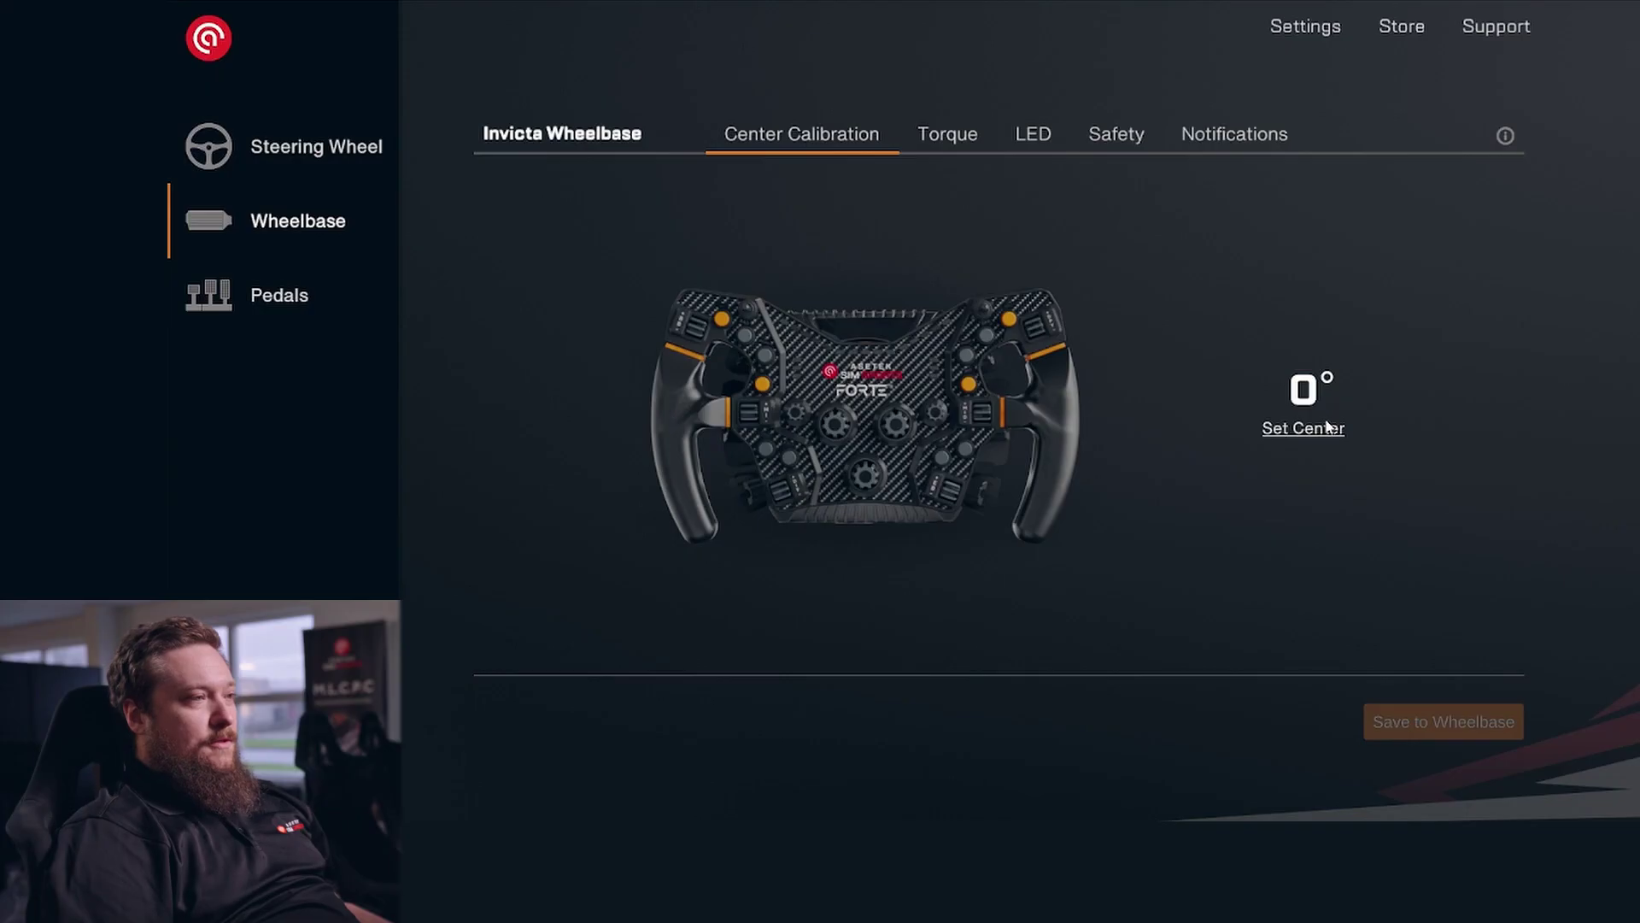
click(1327, 426)
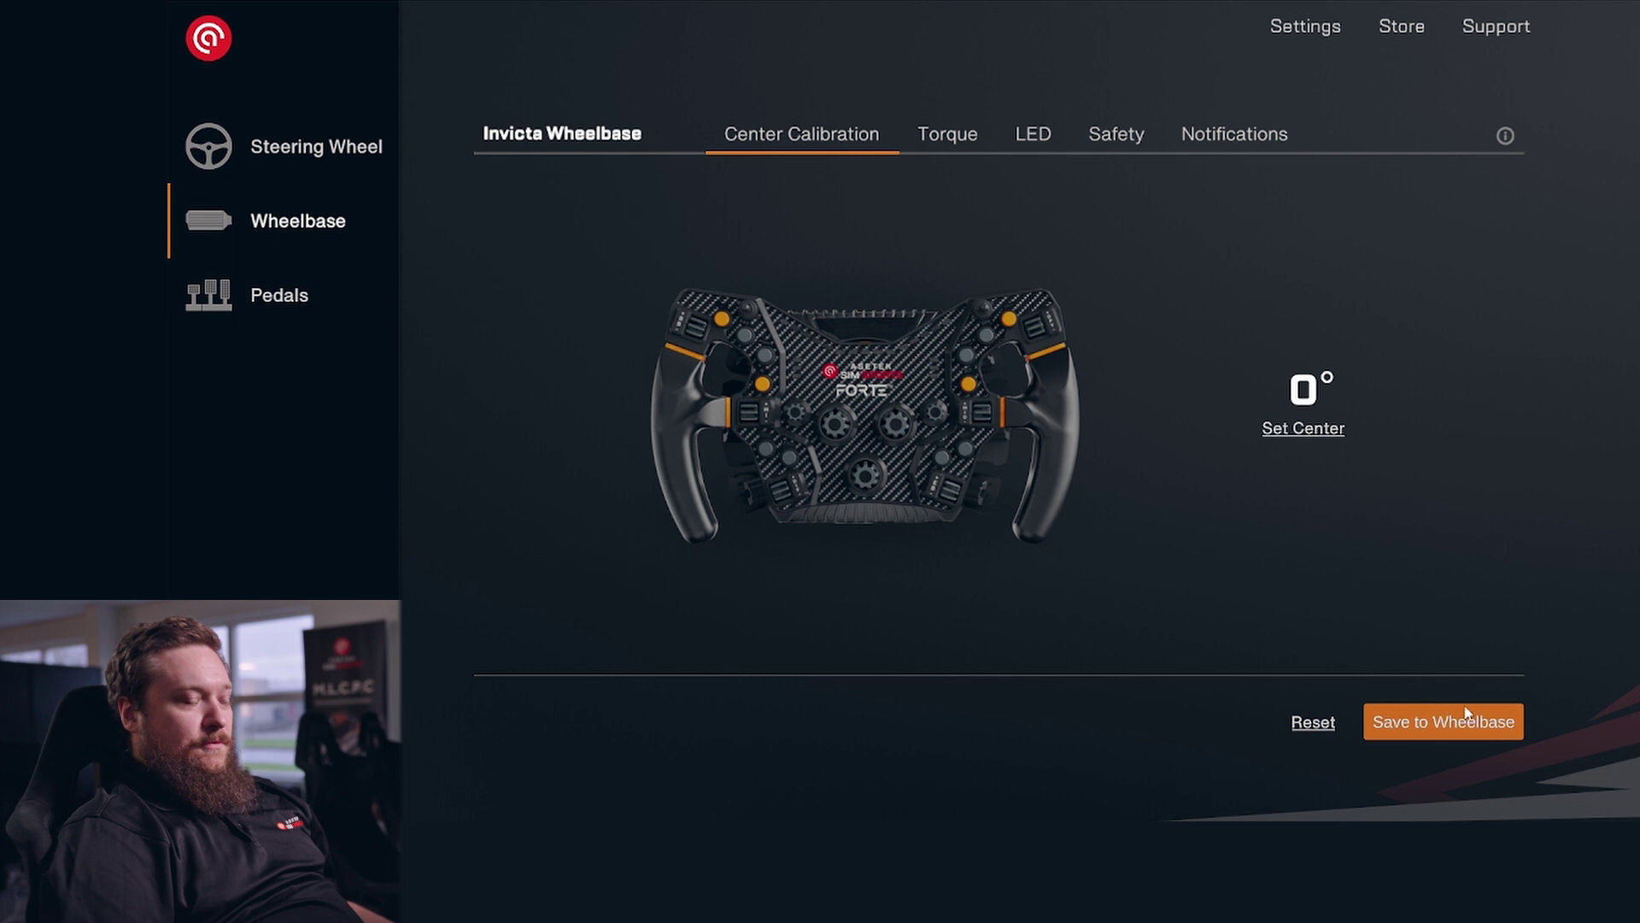
click(1493, 726)
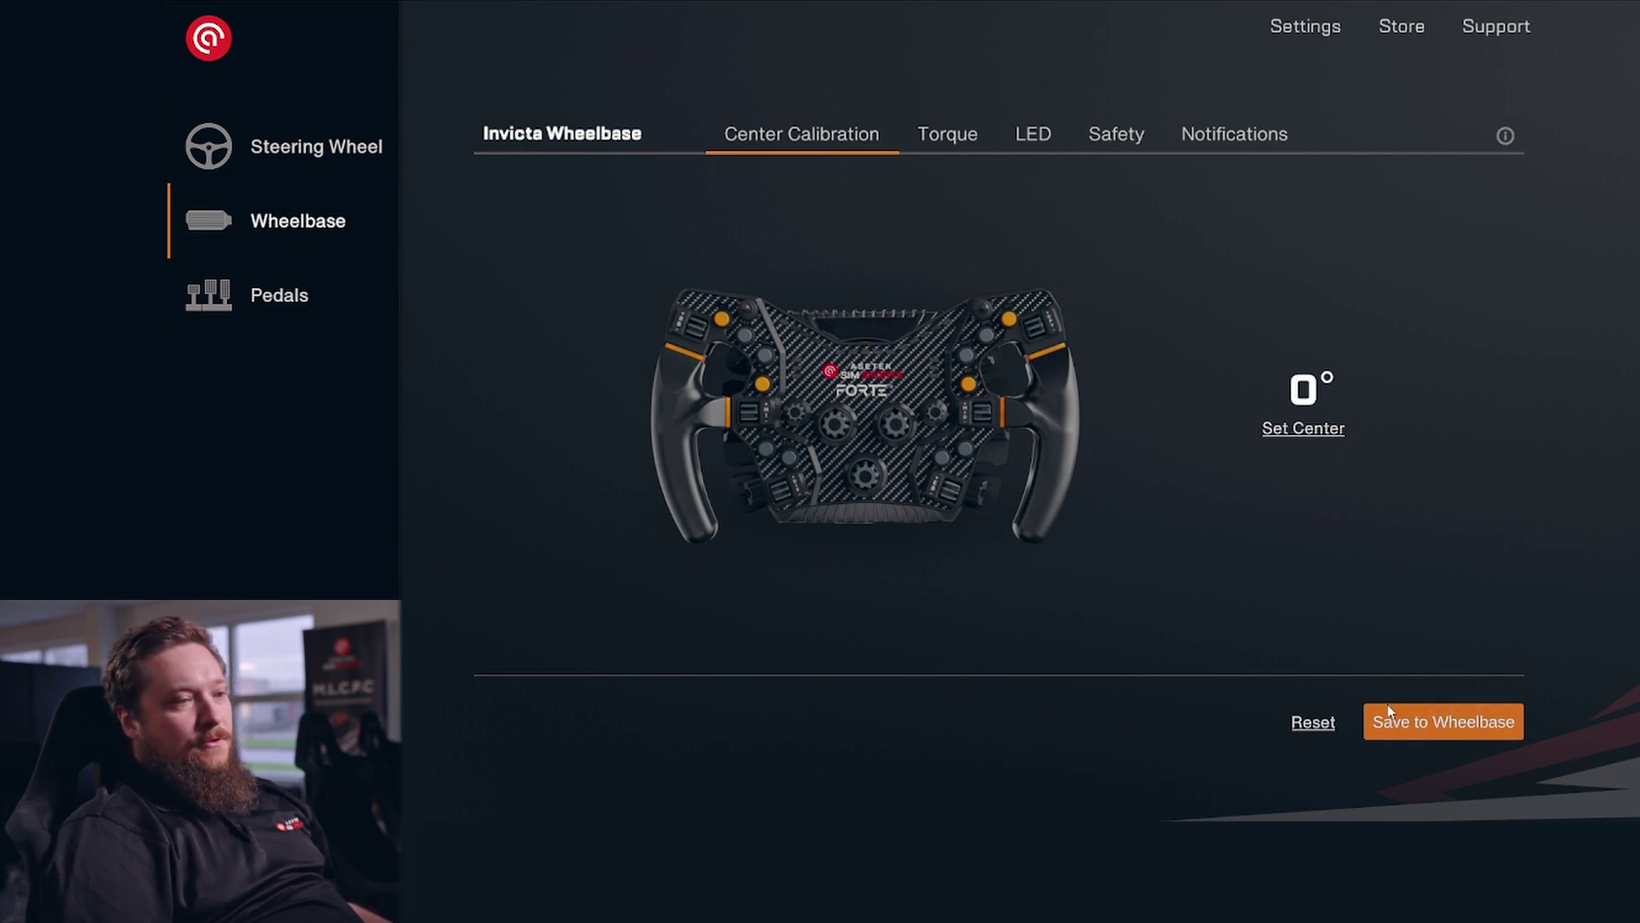
click(1451, 709)
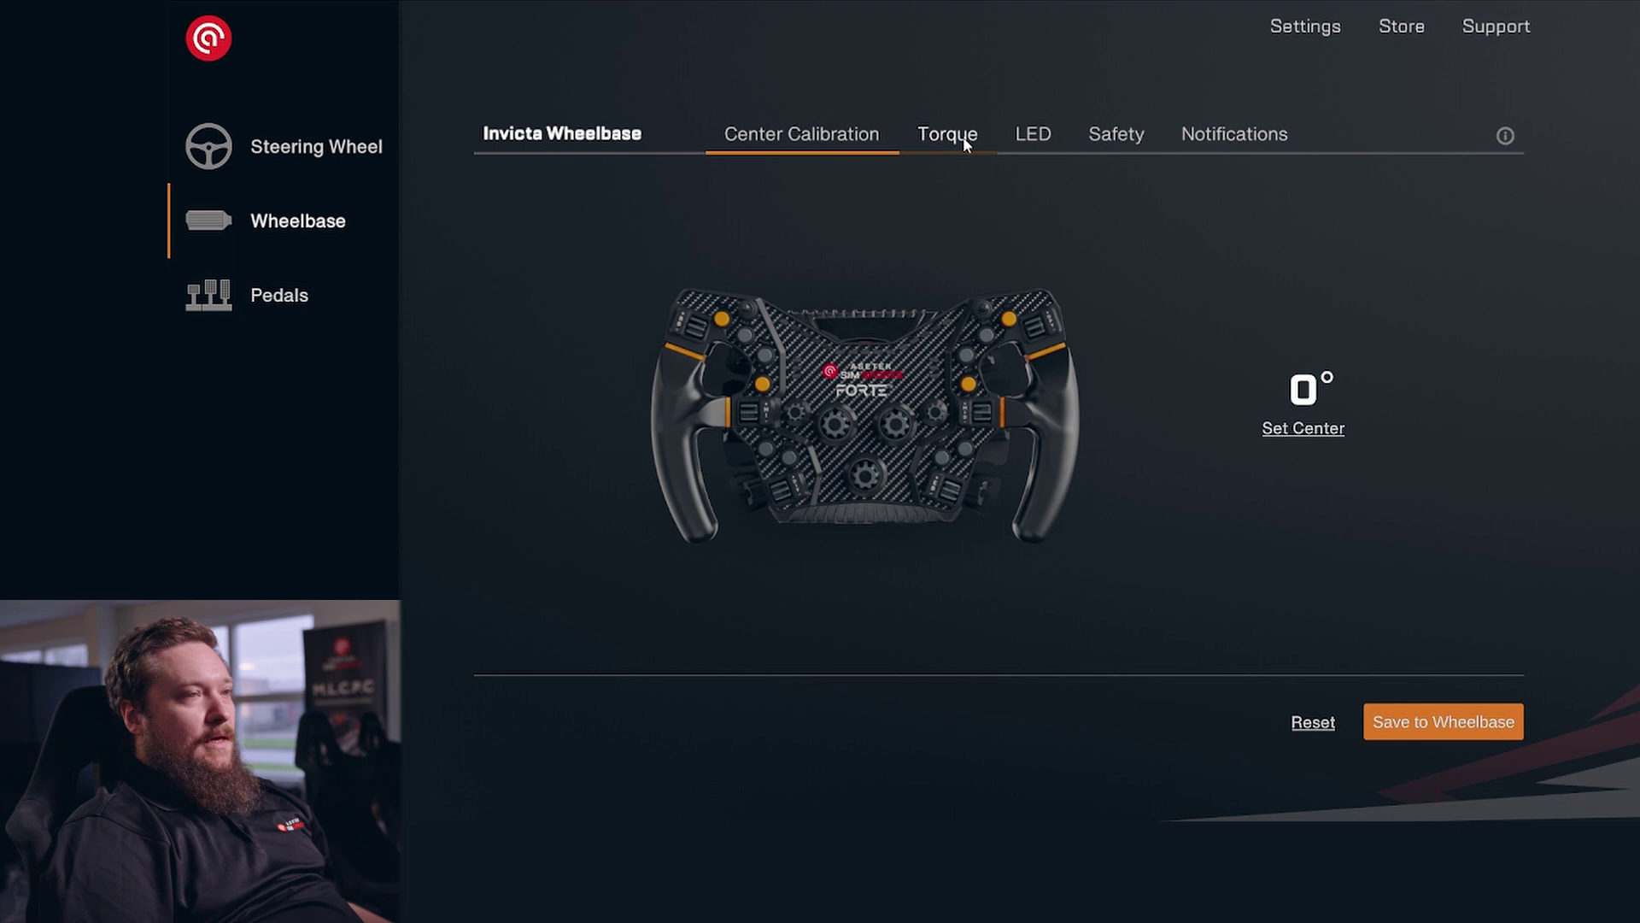
click(1448, 722)
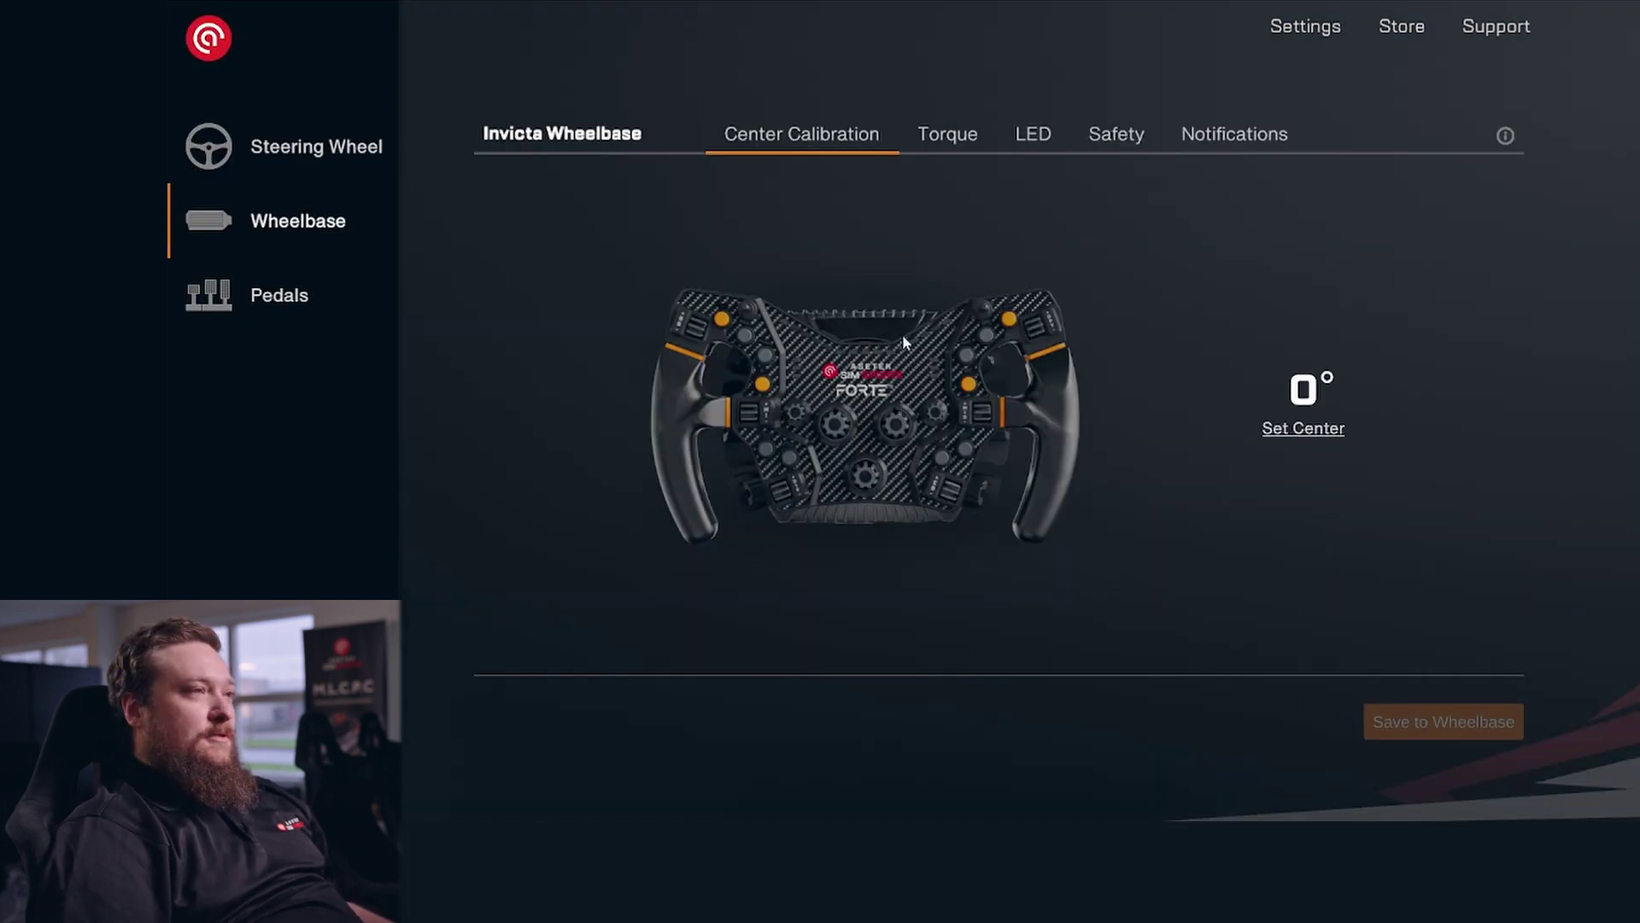
click(965, 134)
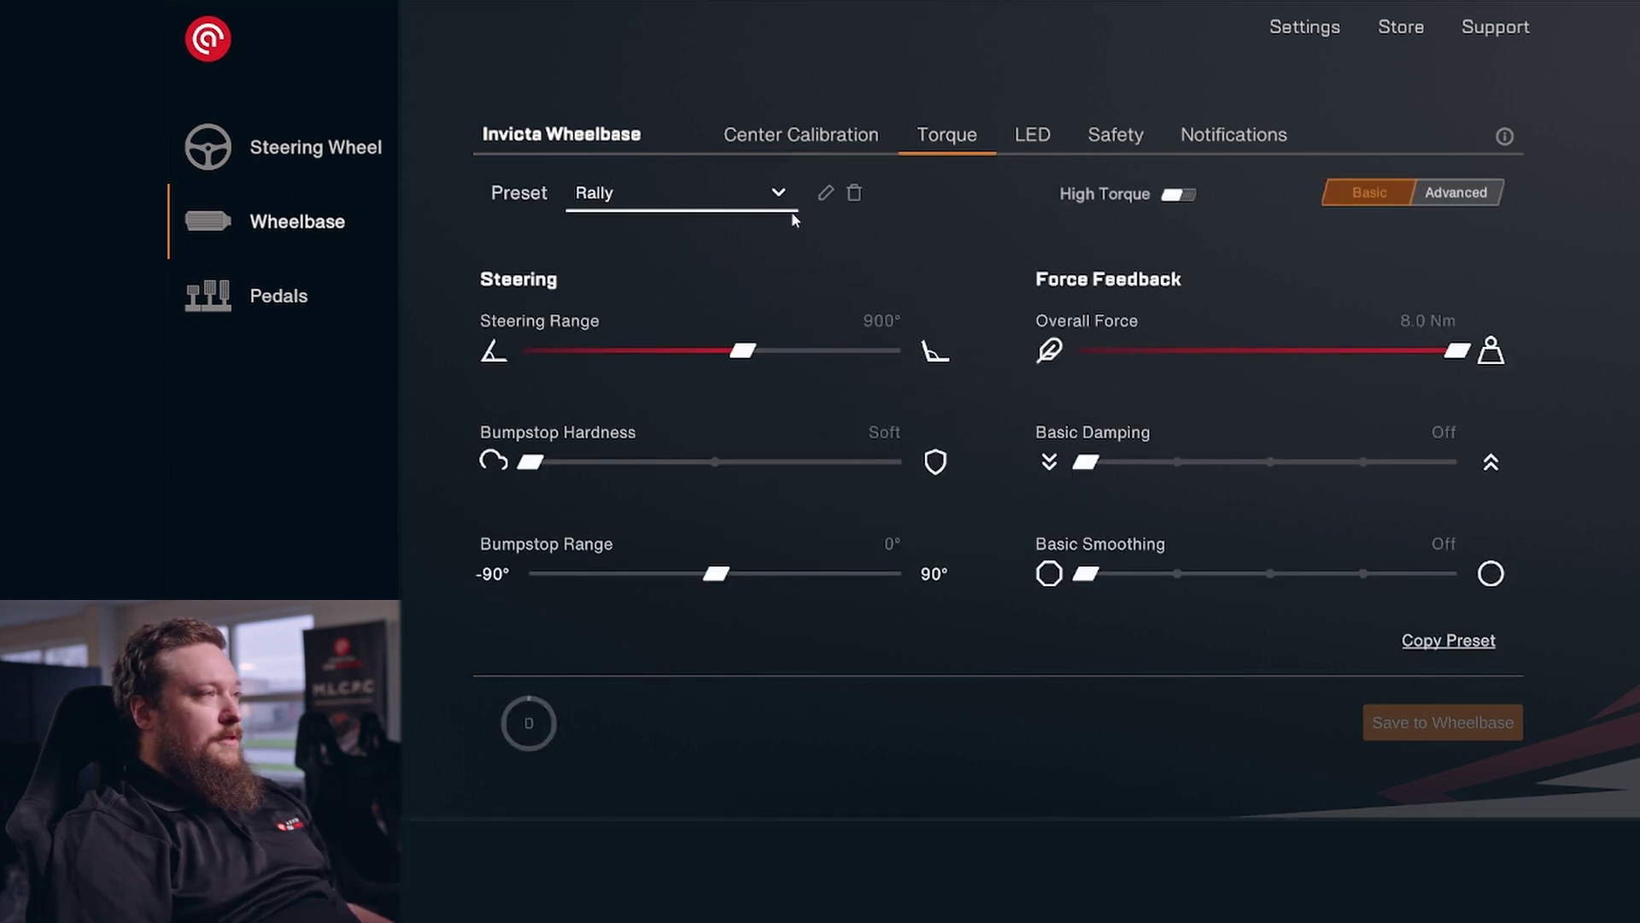
click(731, 181)
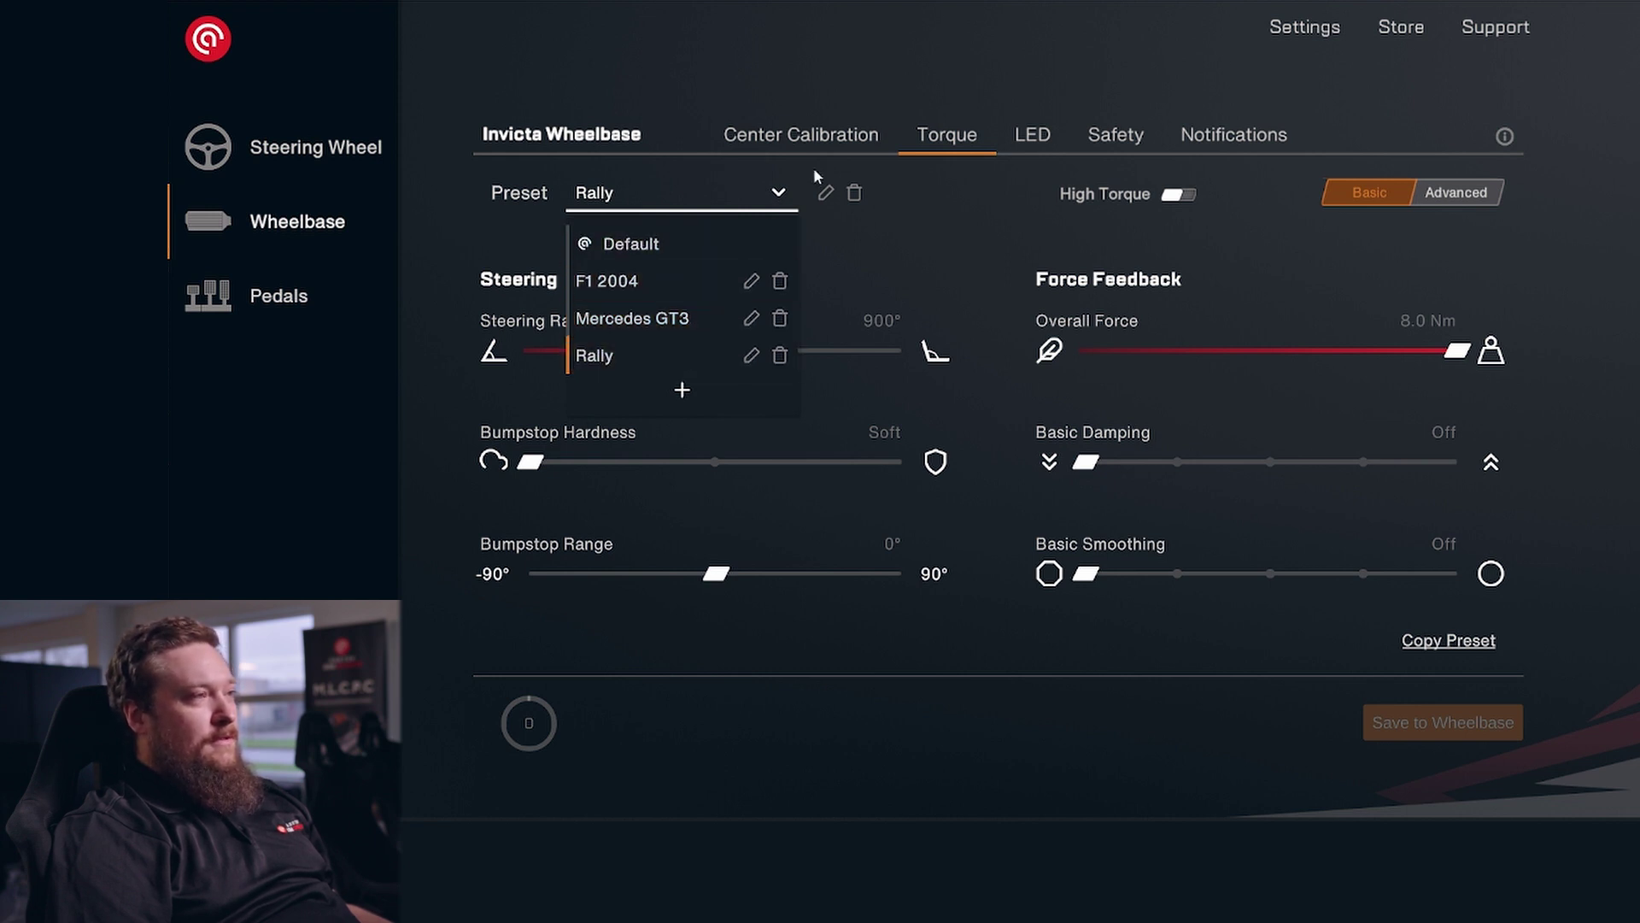
click(785, 196)
click(824, 195)
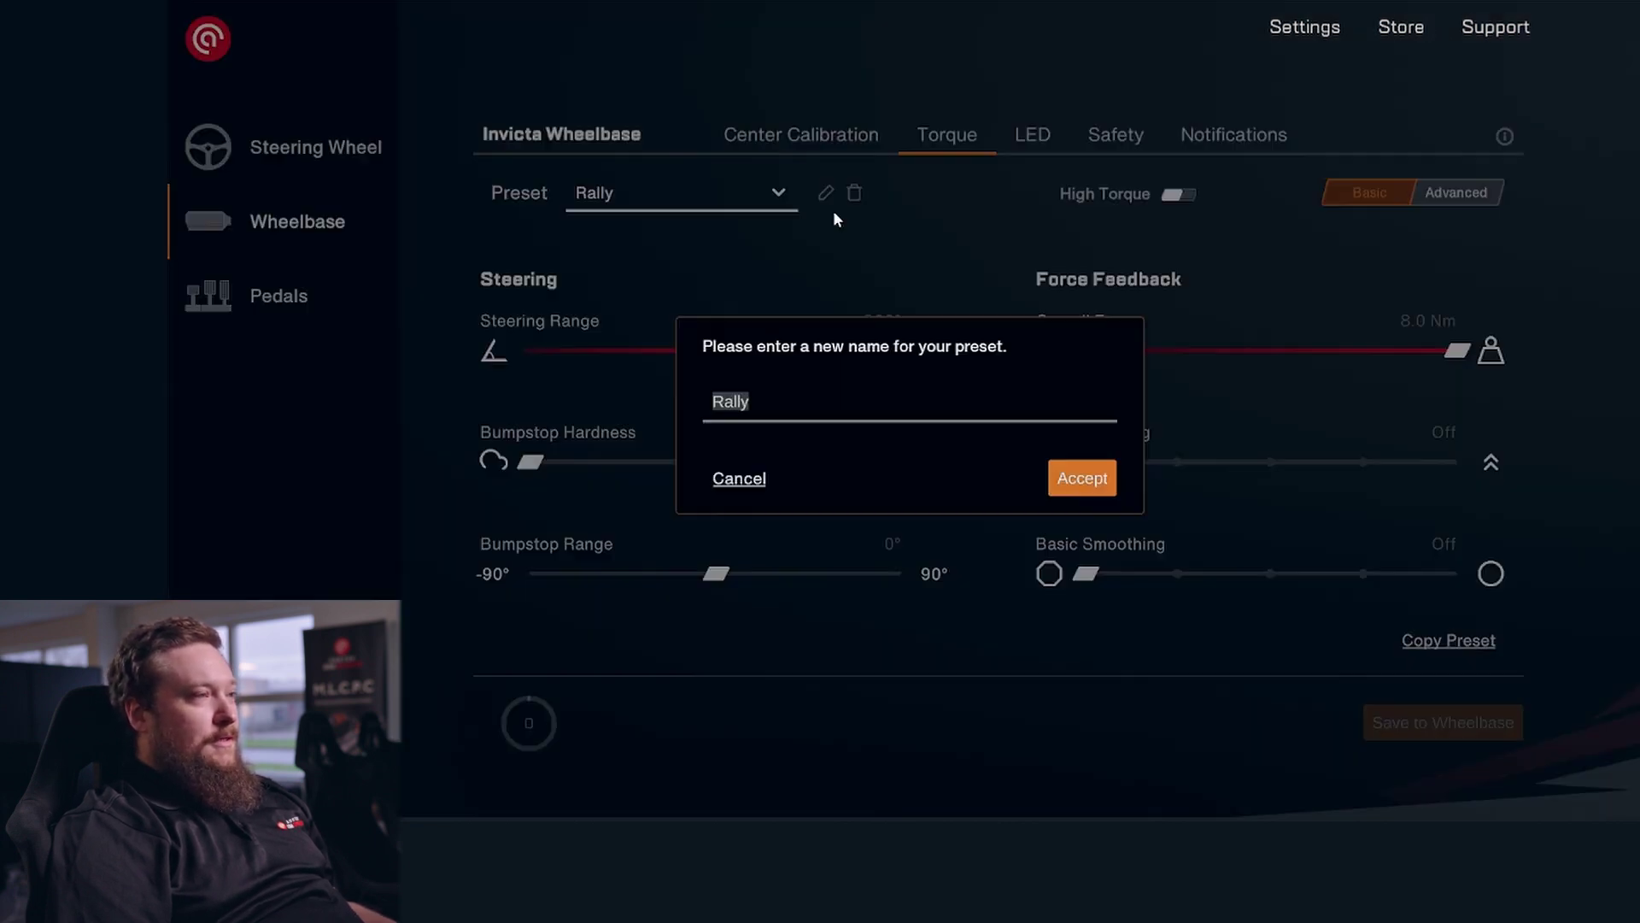
click(750, 468)
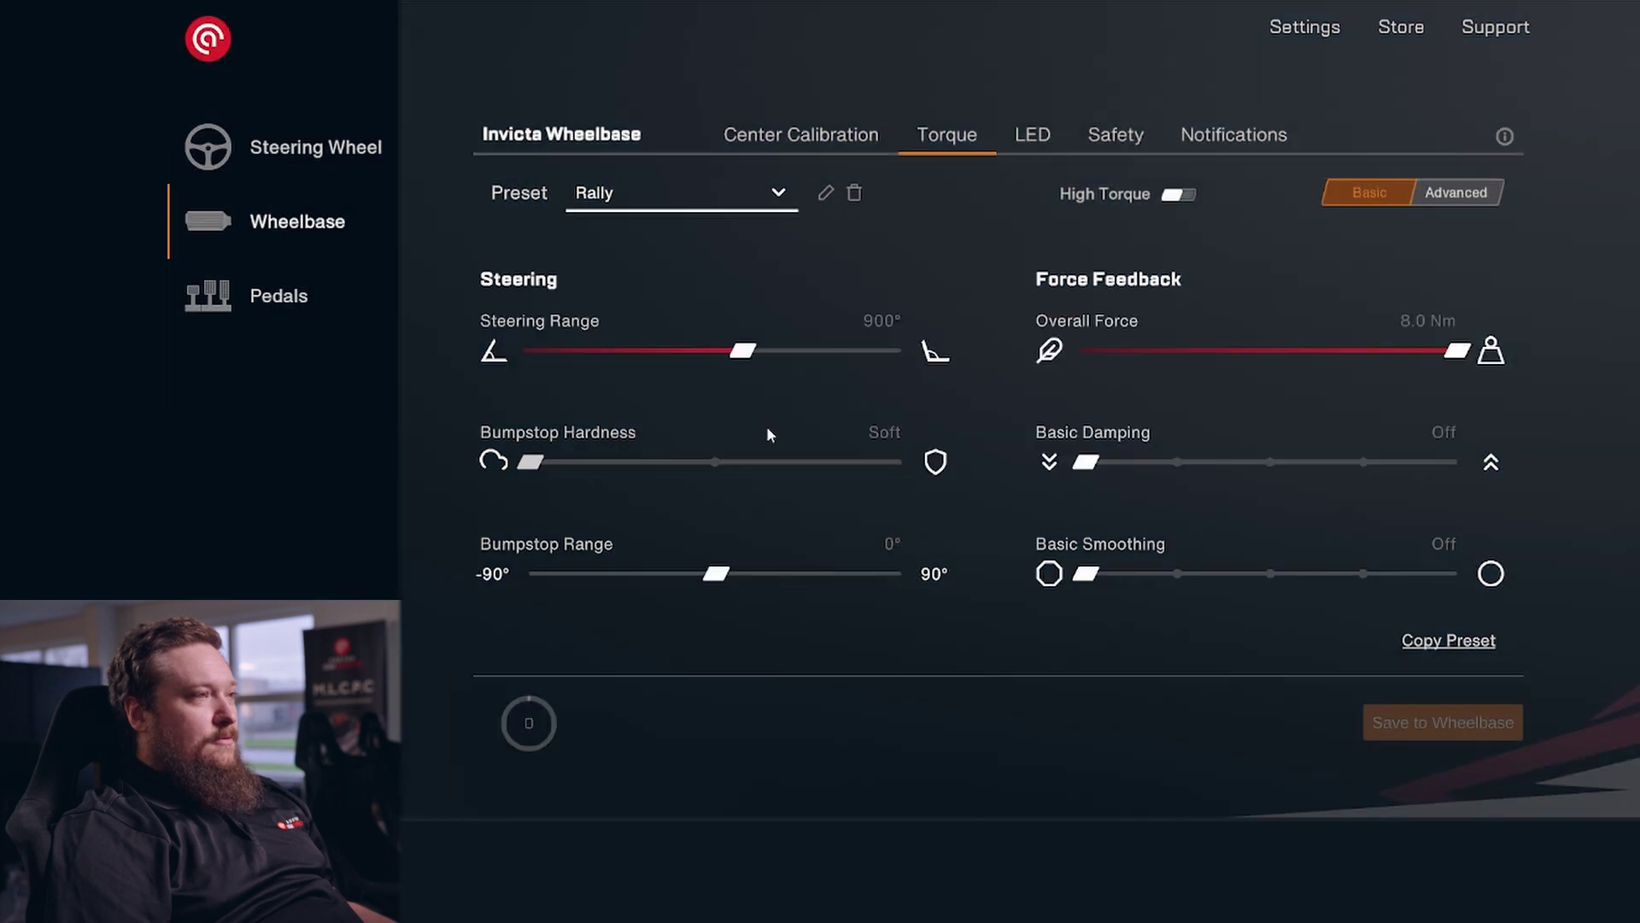
click(771, 198)
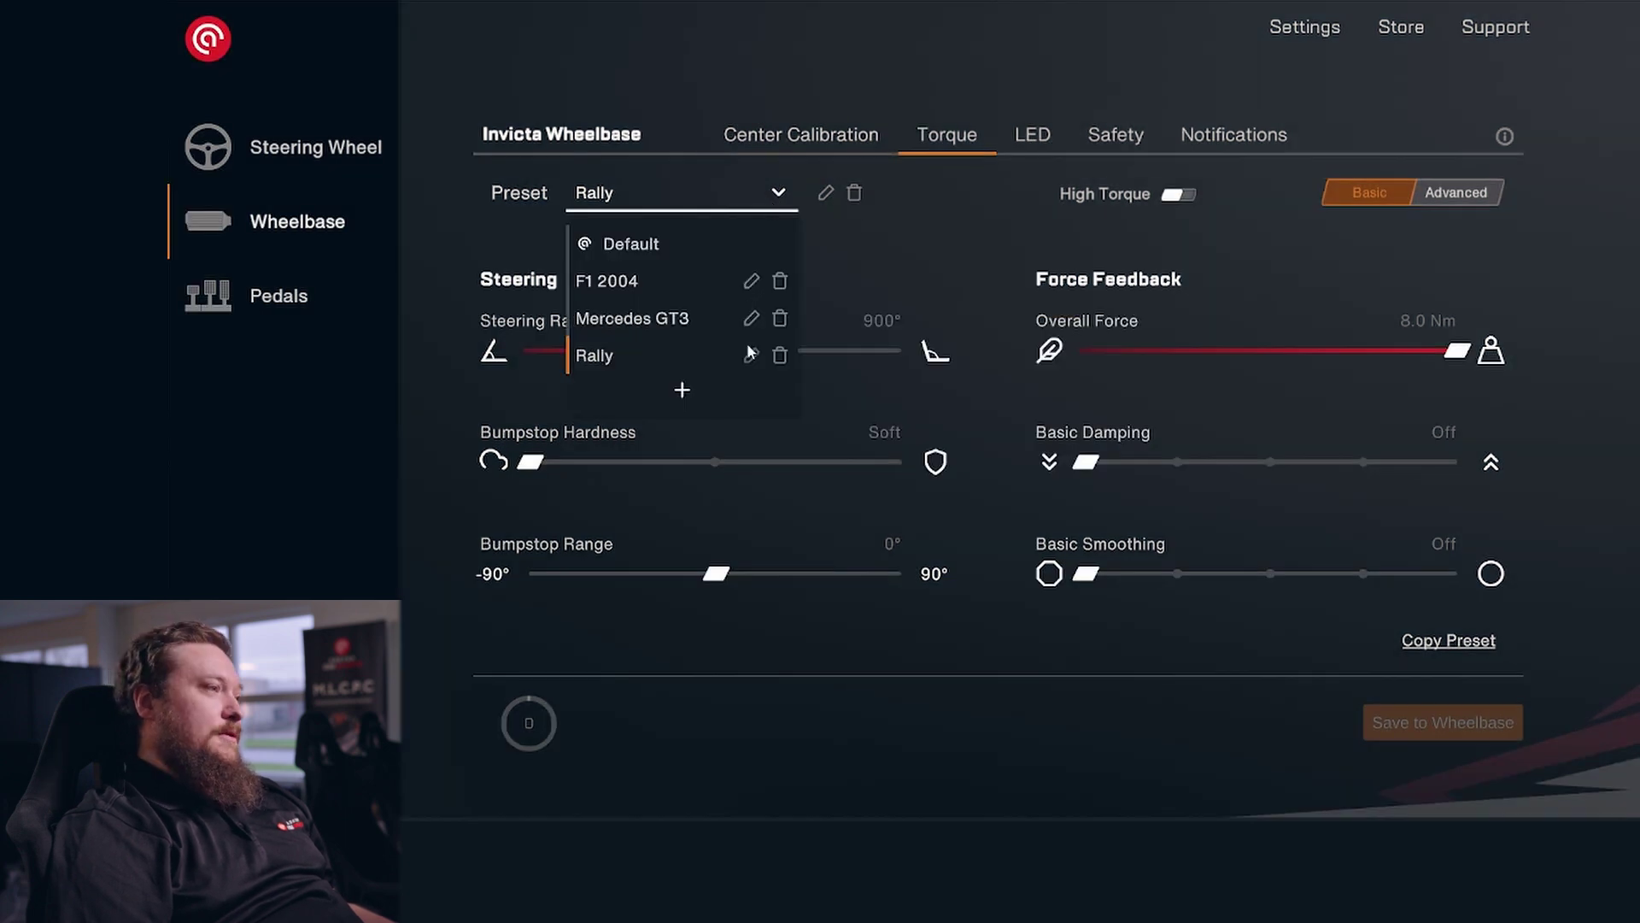
click(956, 218)
click(773, 193)
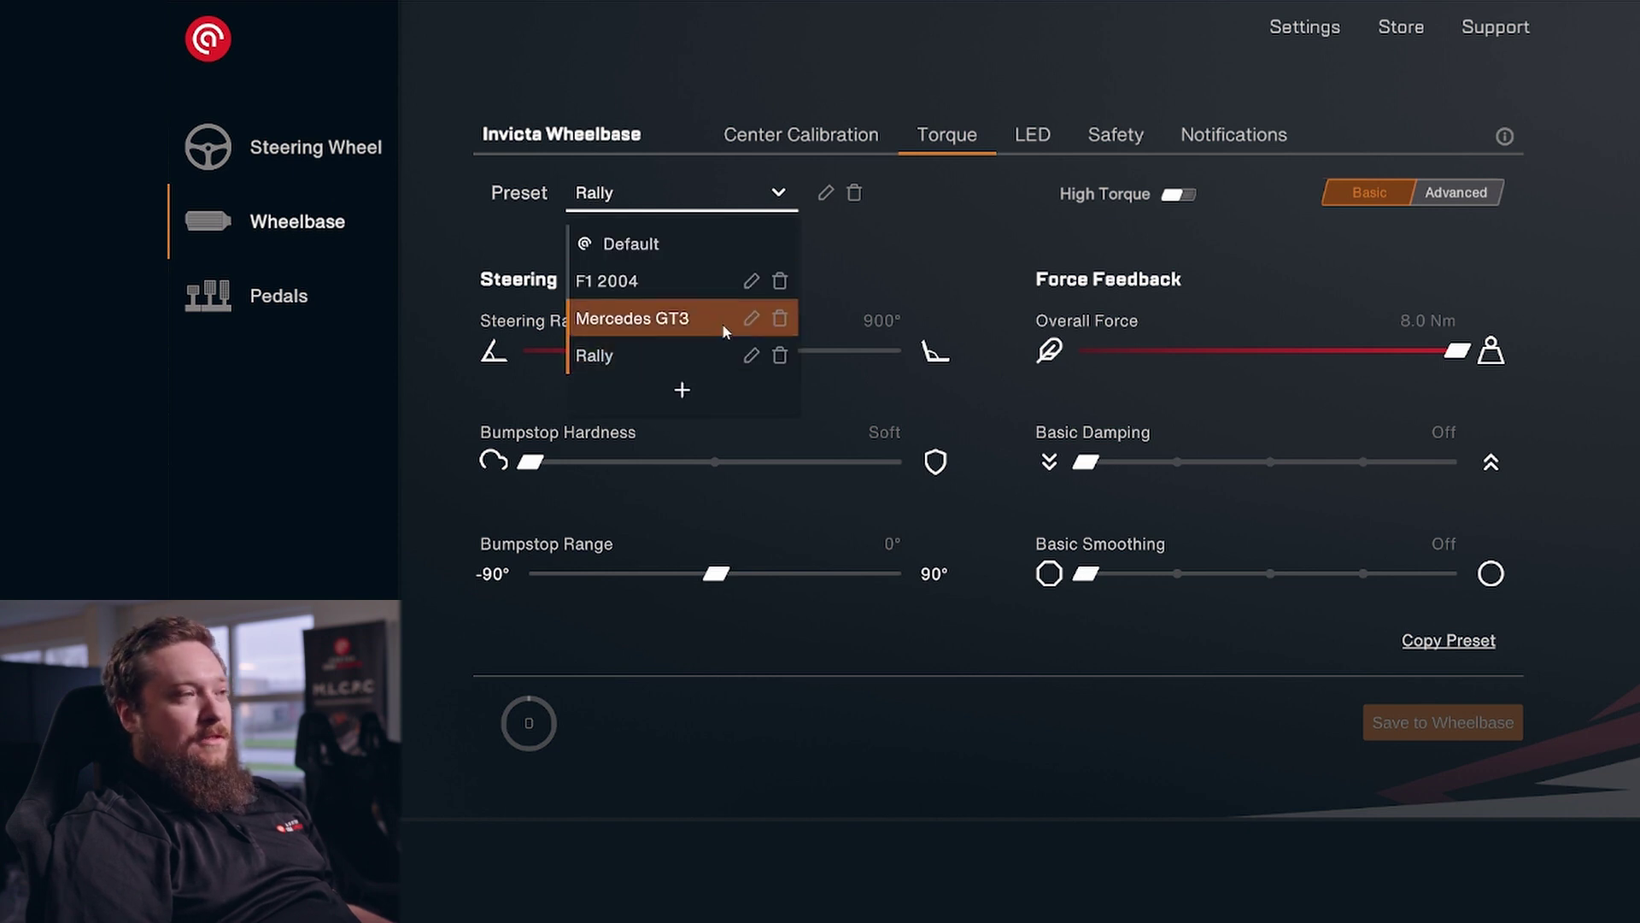
click(1020, 232)
click(773, 195)
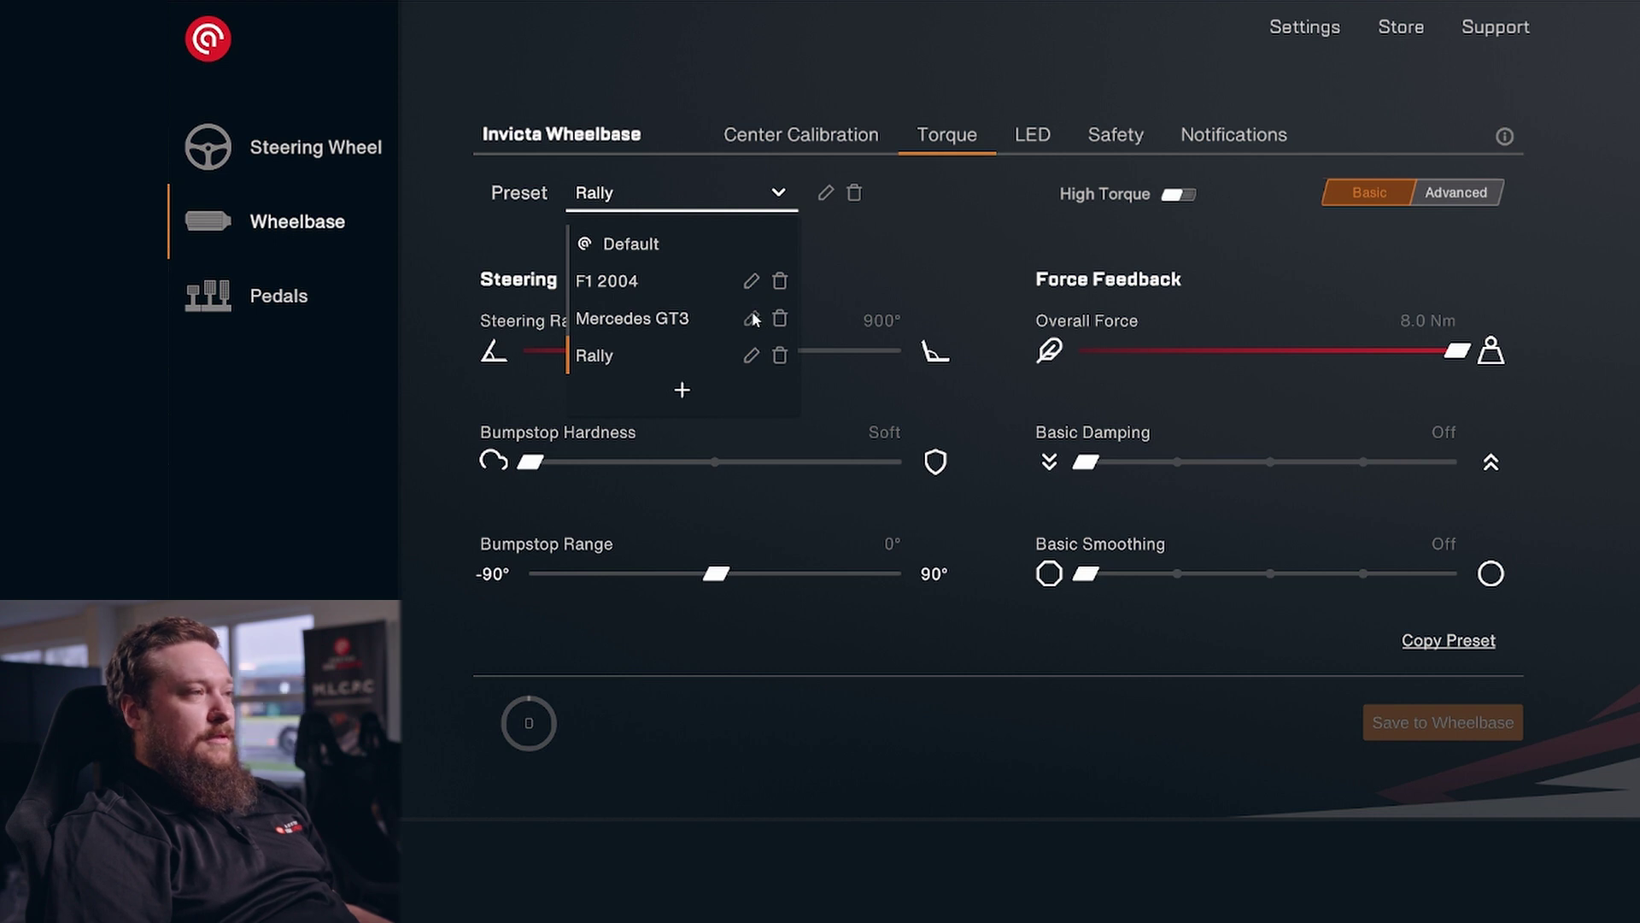
- Turn on High Torque mode and accept its safety notice, bringing overall force to 10.2 Nm
click(1166, 196)
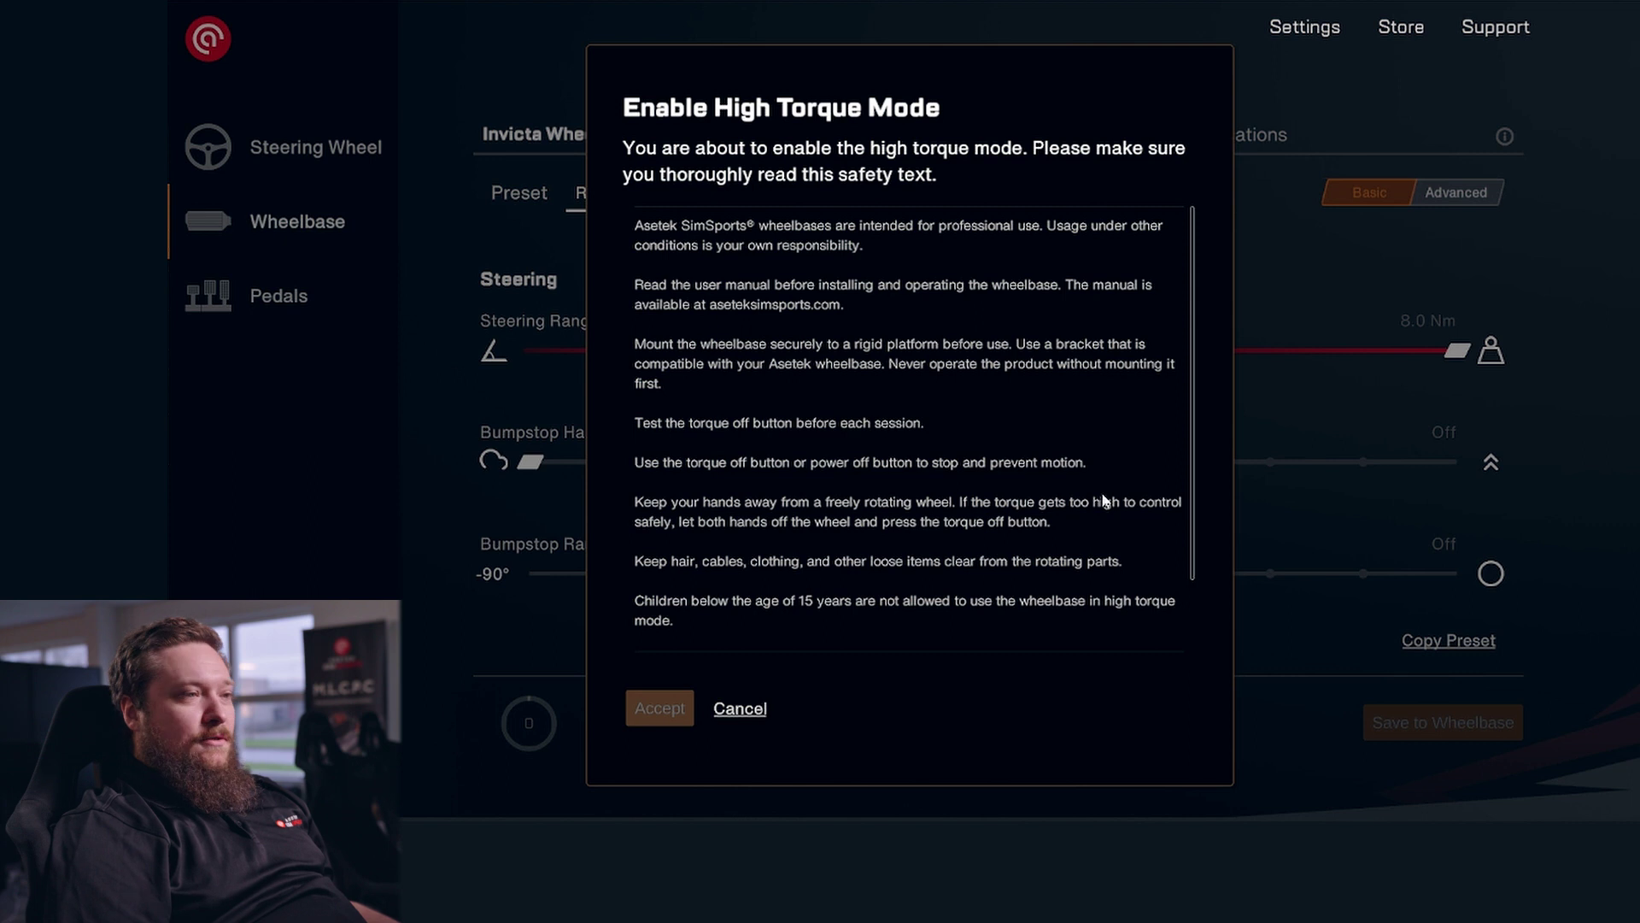
scroll(1102, 500, down, 2)
scroll(1102, 500, up, 2)
scroll(1102, 500, down, 2)
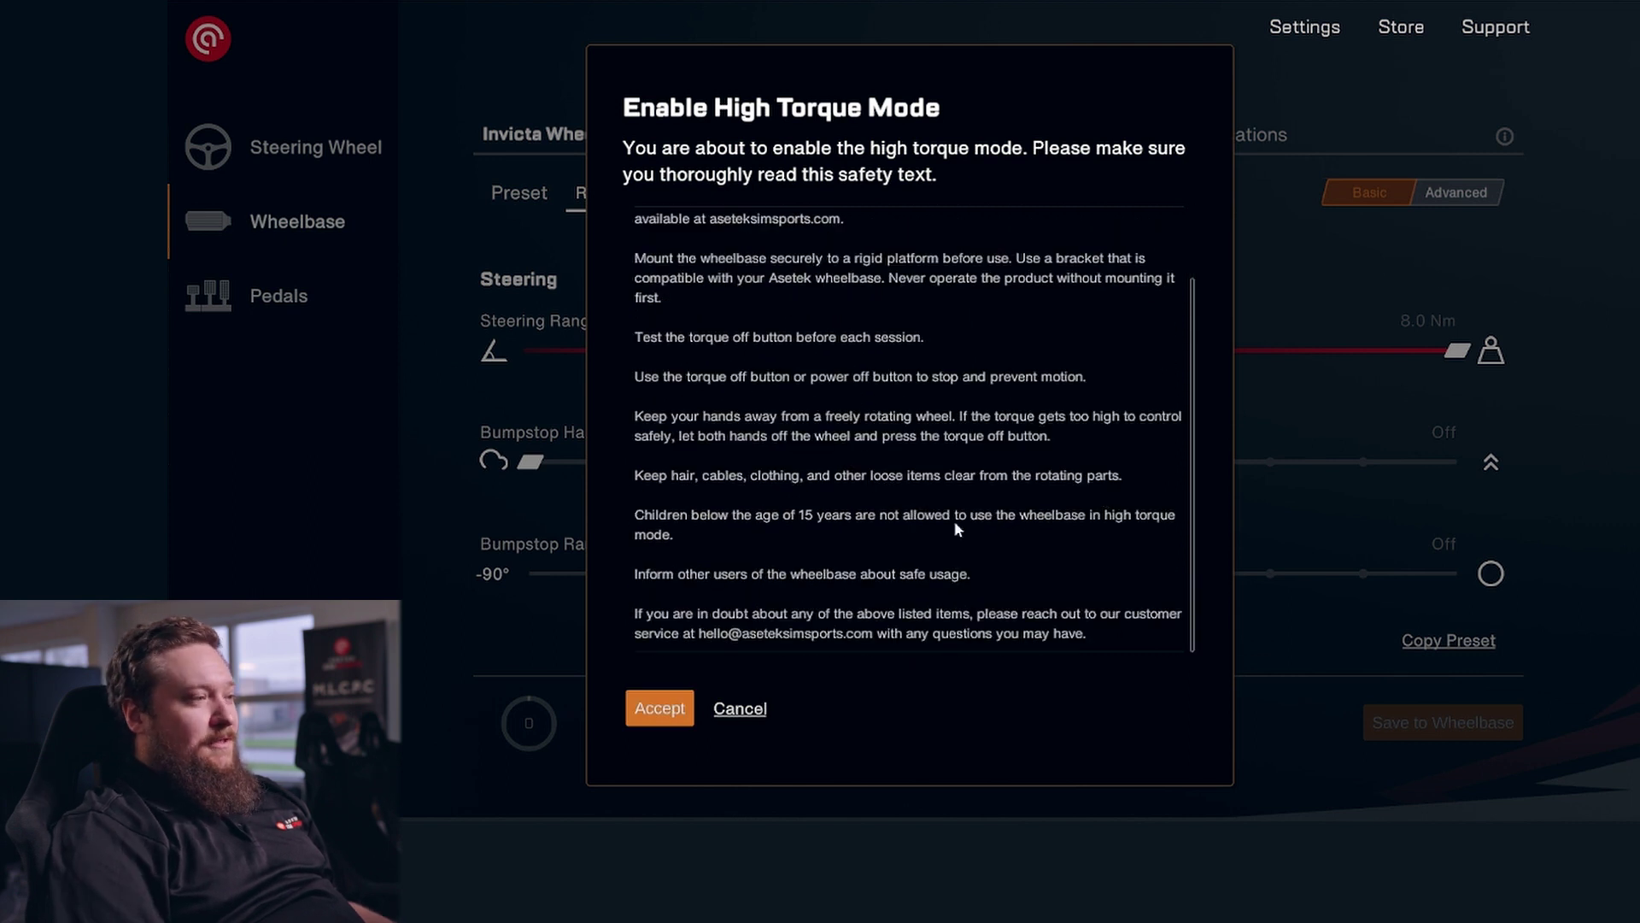
click(633, 710)
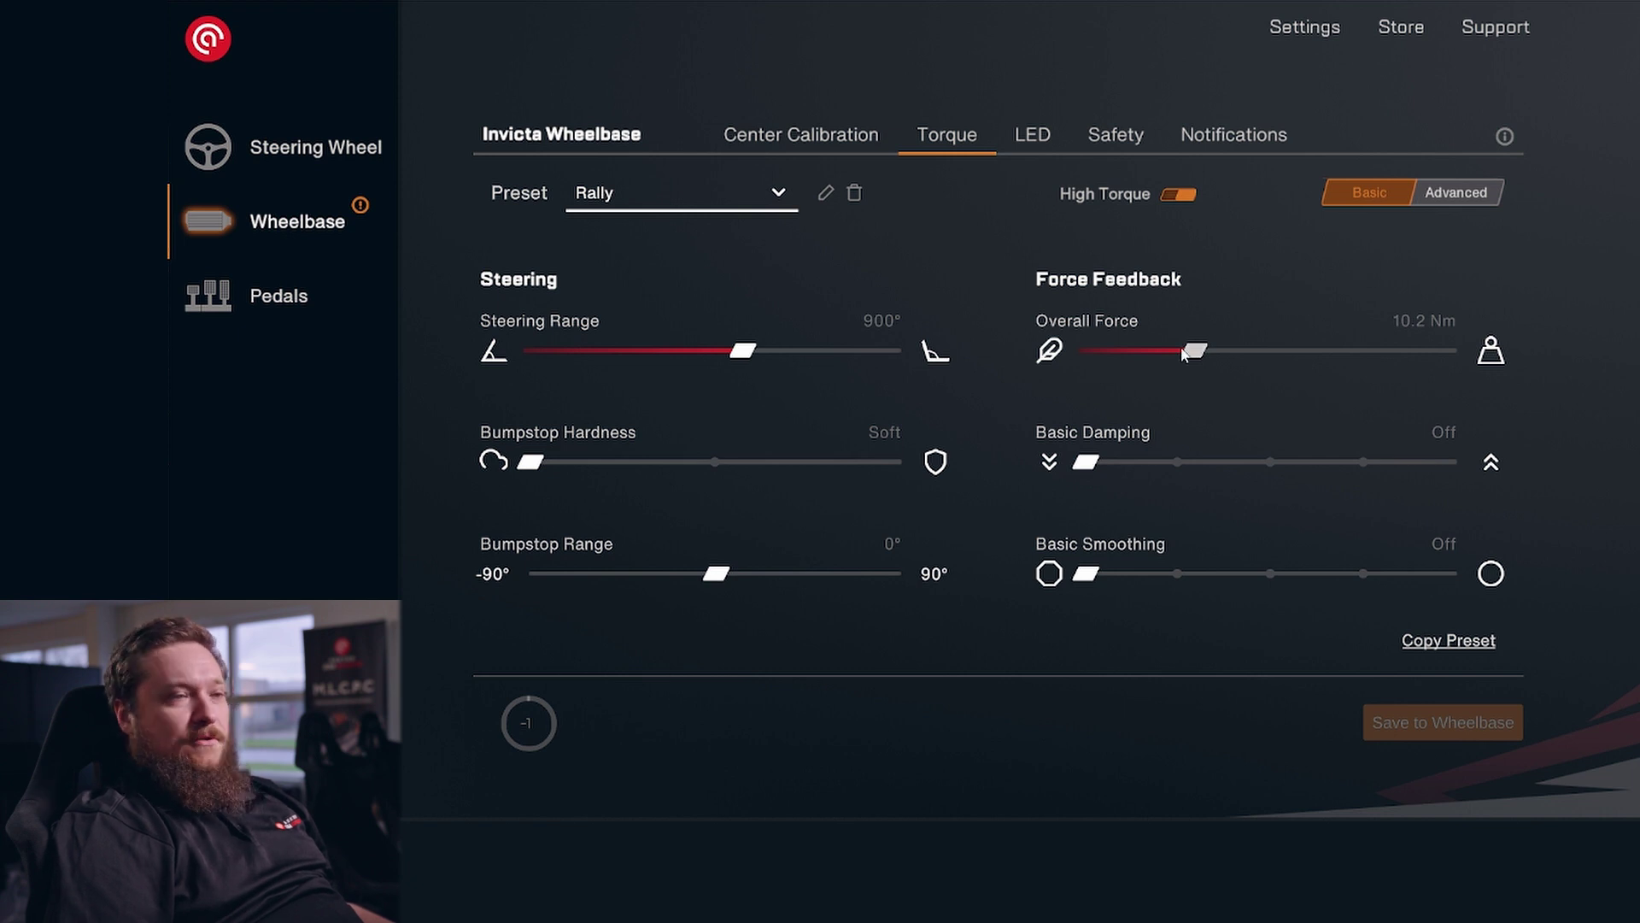
- Set the Rally preset's overall force to 9.2 Nm and steering range to 810°, with Basic Smoothing Off
drag(1199, 355, 1140, 352)
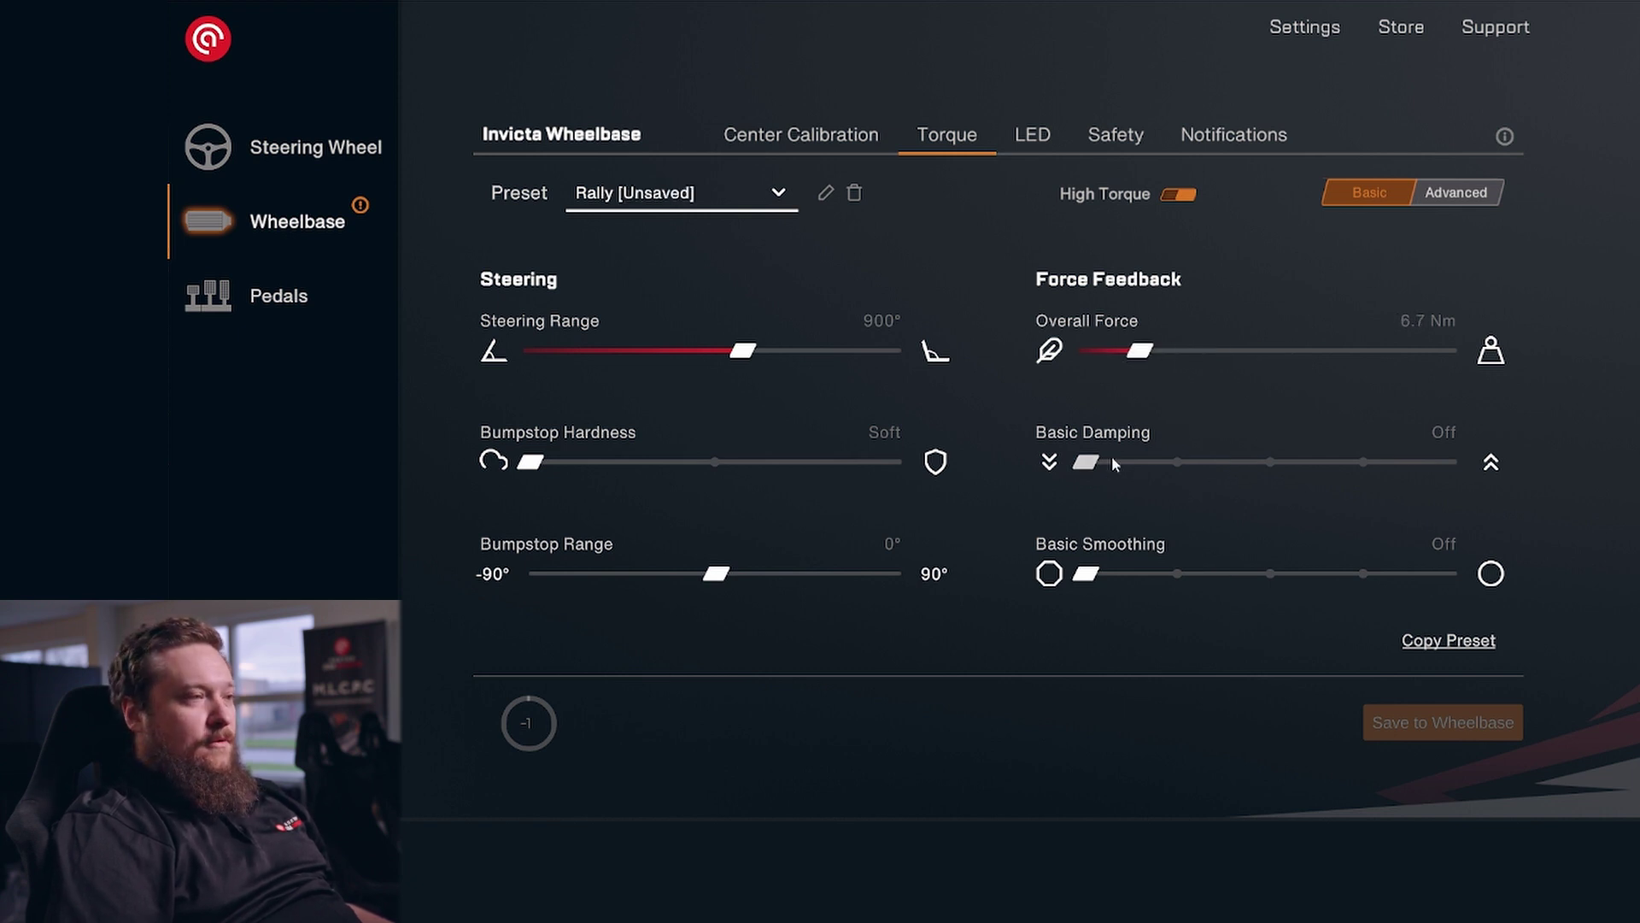
mouse_move(1085, 573)
mouse_down()
mouse_move(1177, 573)
mouse_move(1084, 573)
mouse_up()
drag(1149, 354, 1181, 353)
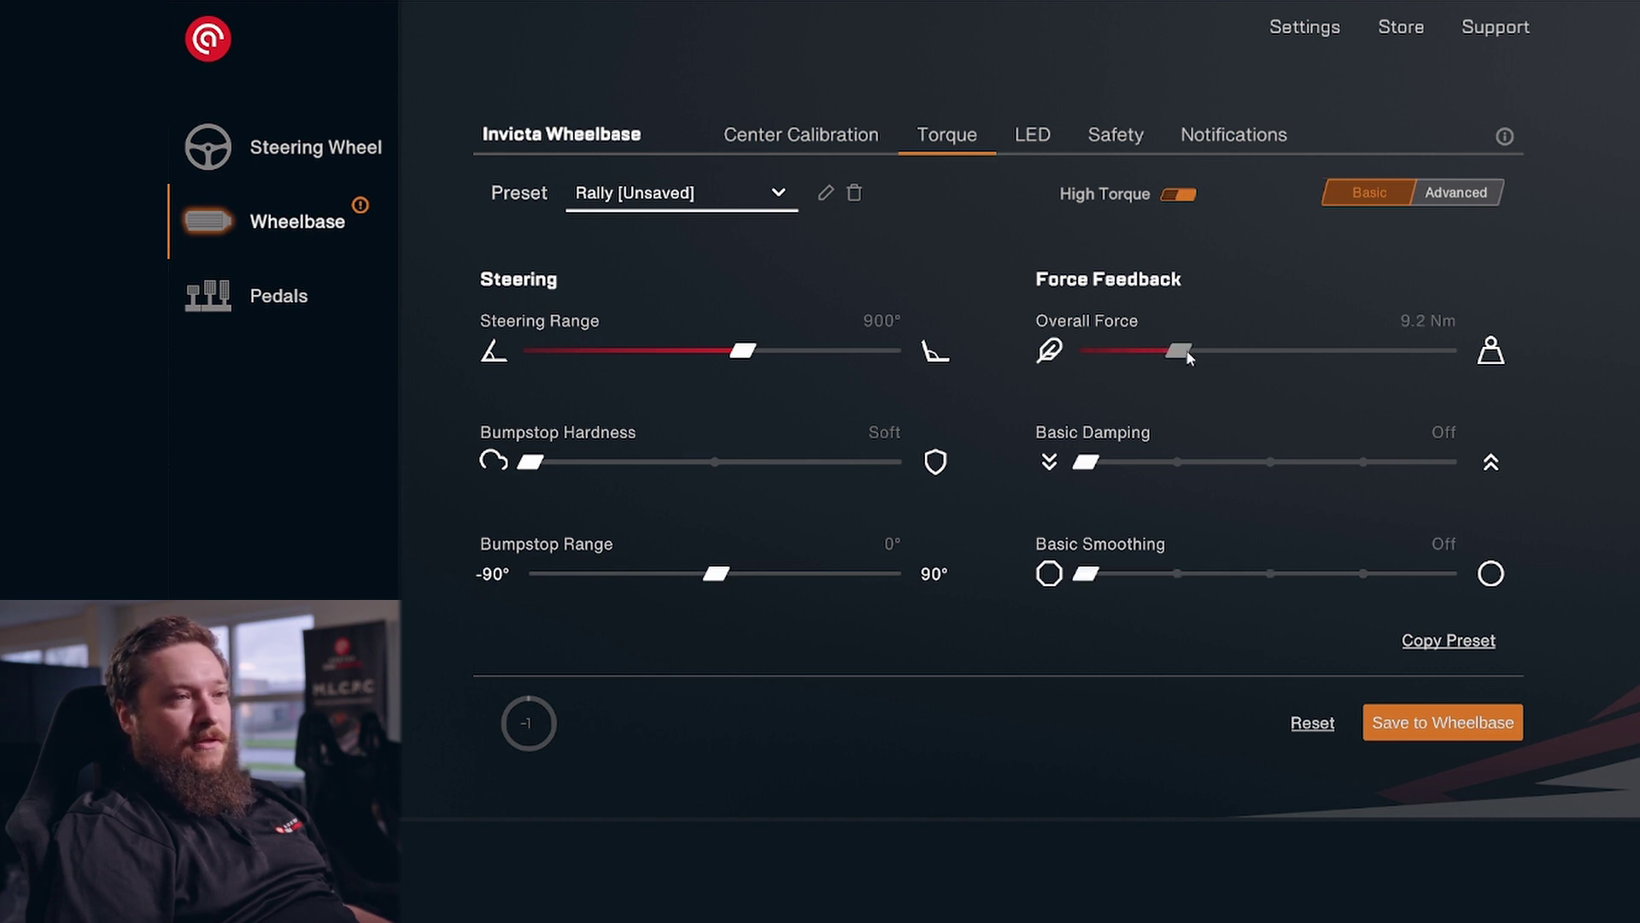
drag(771, 352, 709, 353)
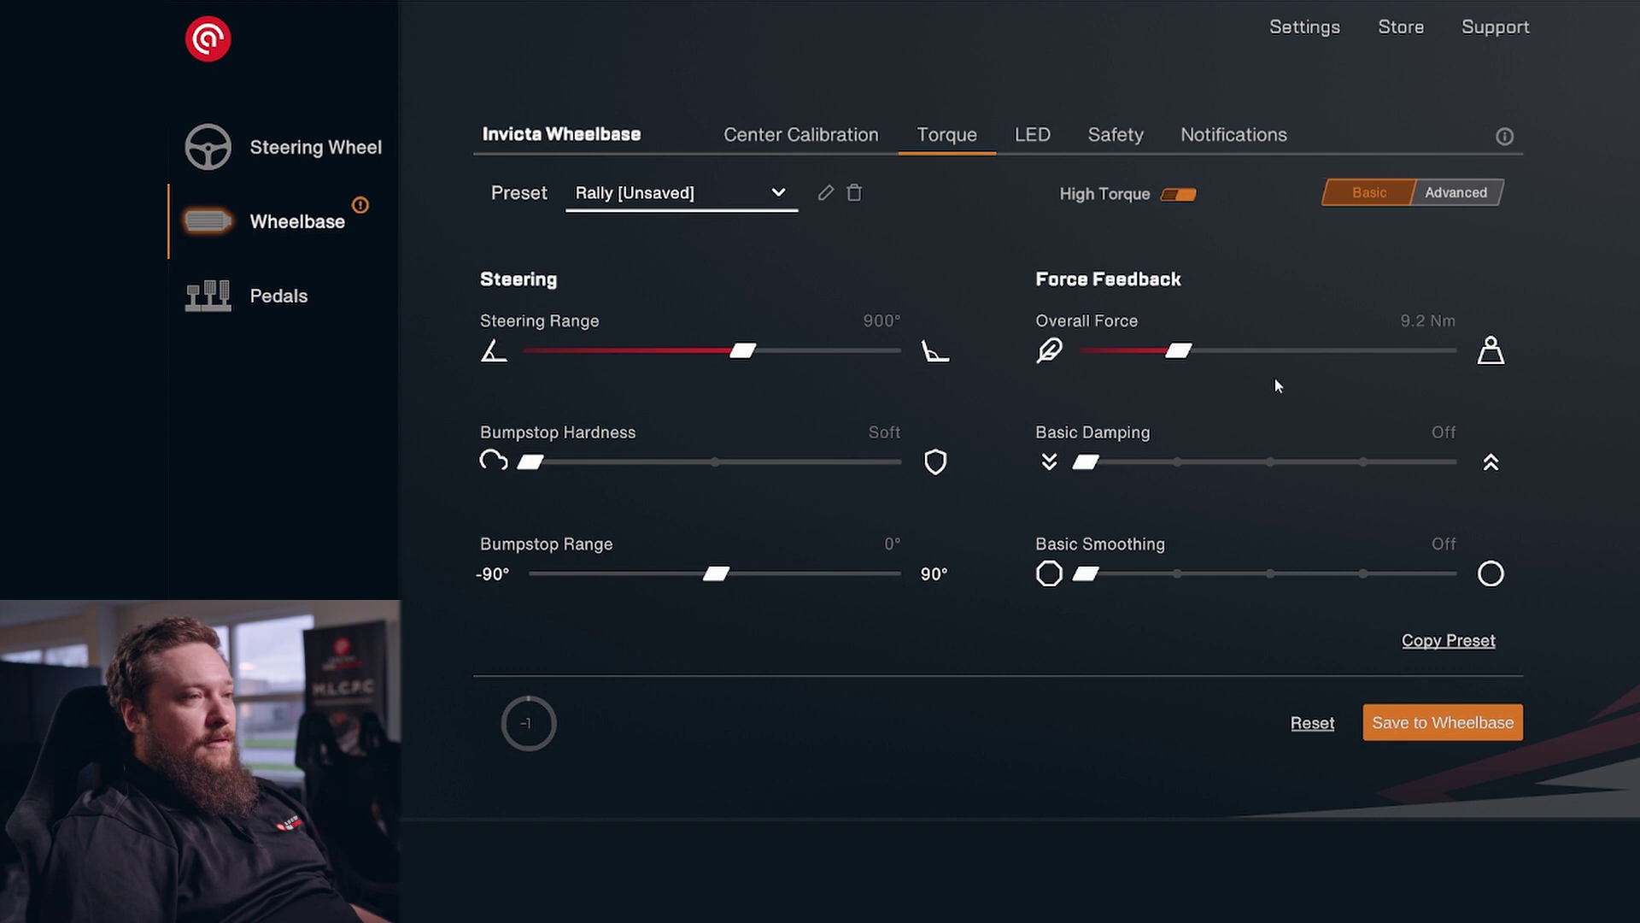
mouse_move(1277, 351)
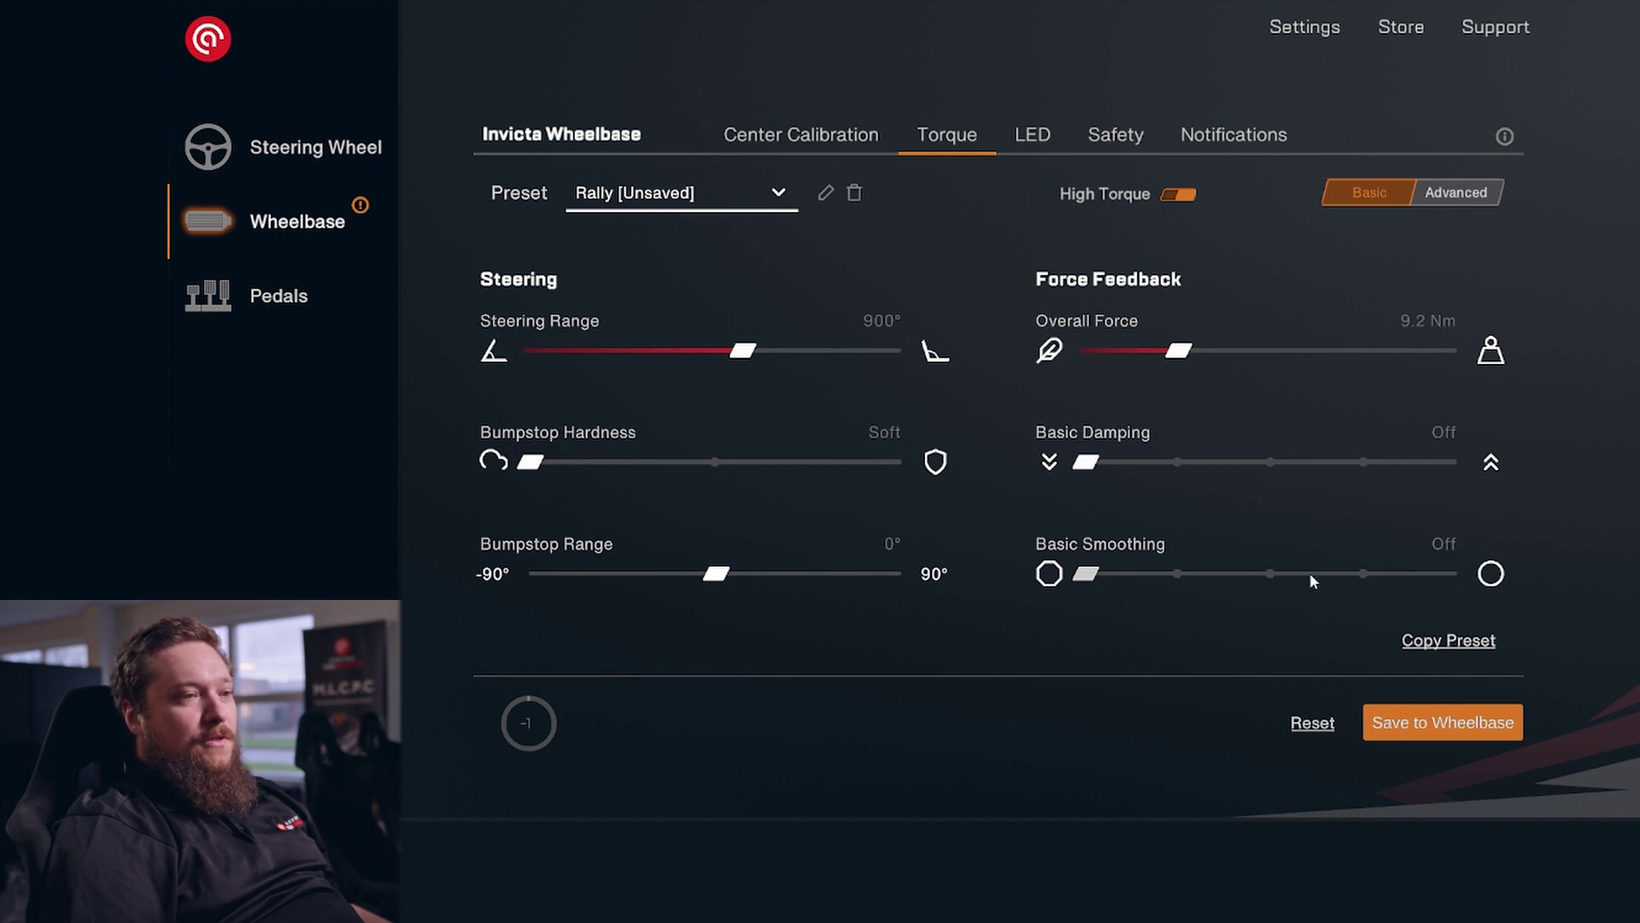
mouse_move(1310, 573)
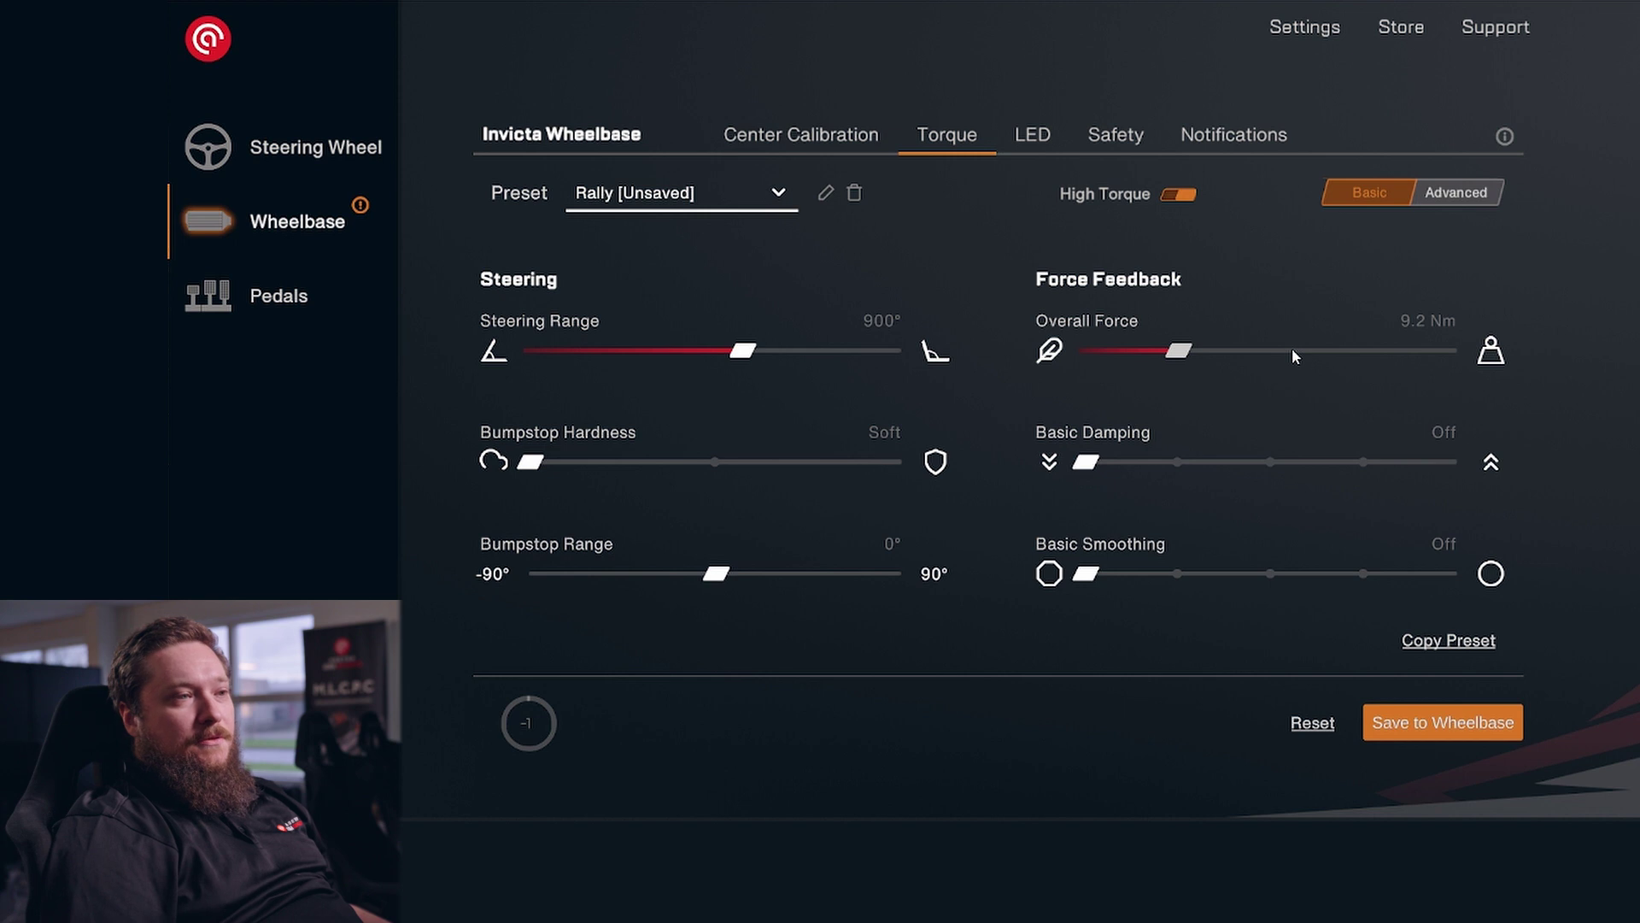
- Show the Advanced torque settings of the Rally preset, then go to the wheelbase LED page
click(1467, 193)
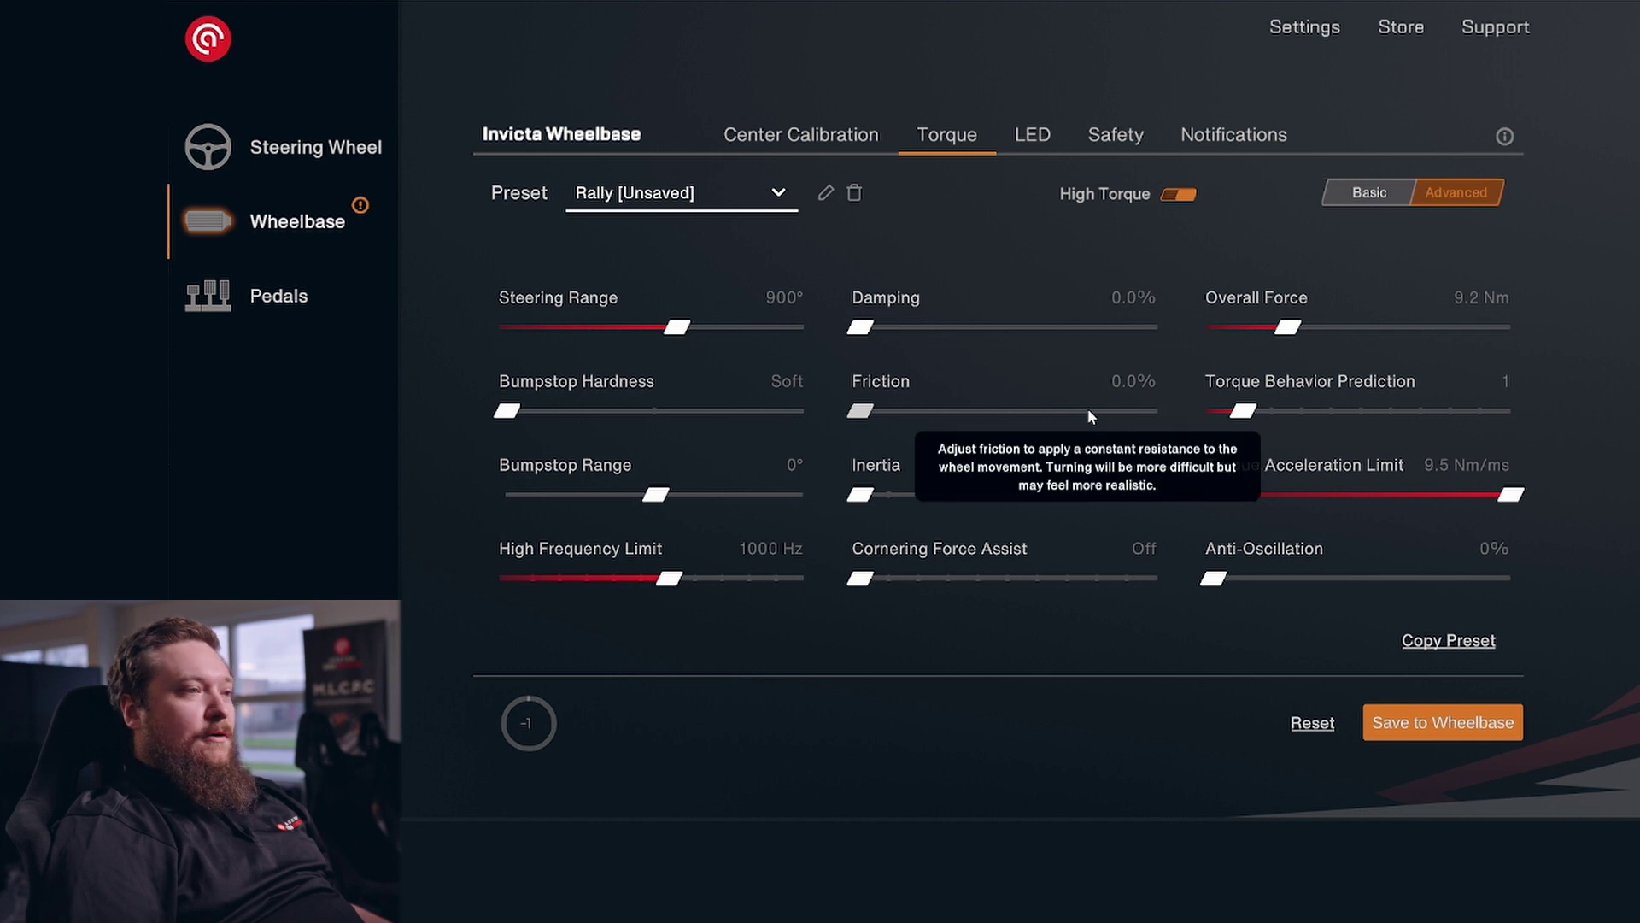
mouse_move(1083, 496)
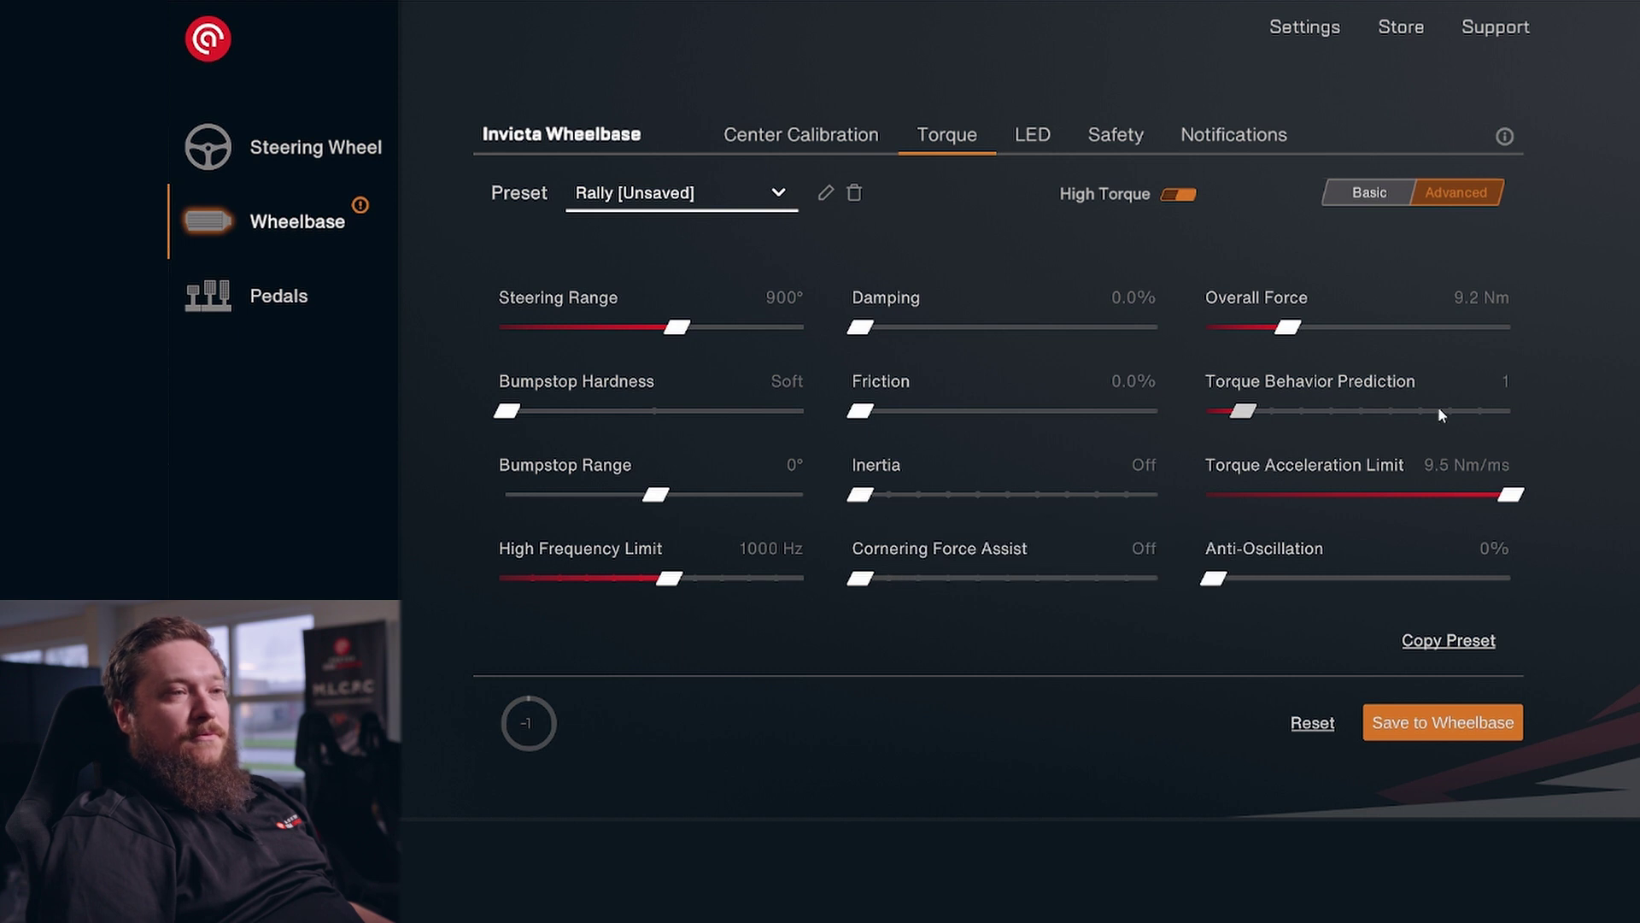
click(1052, 155)
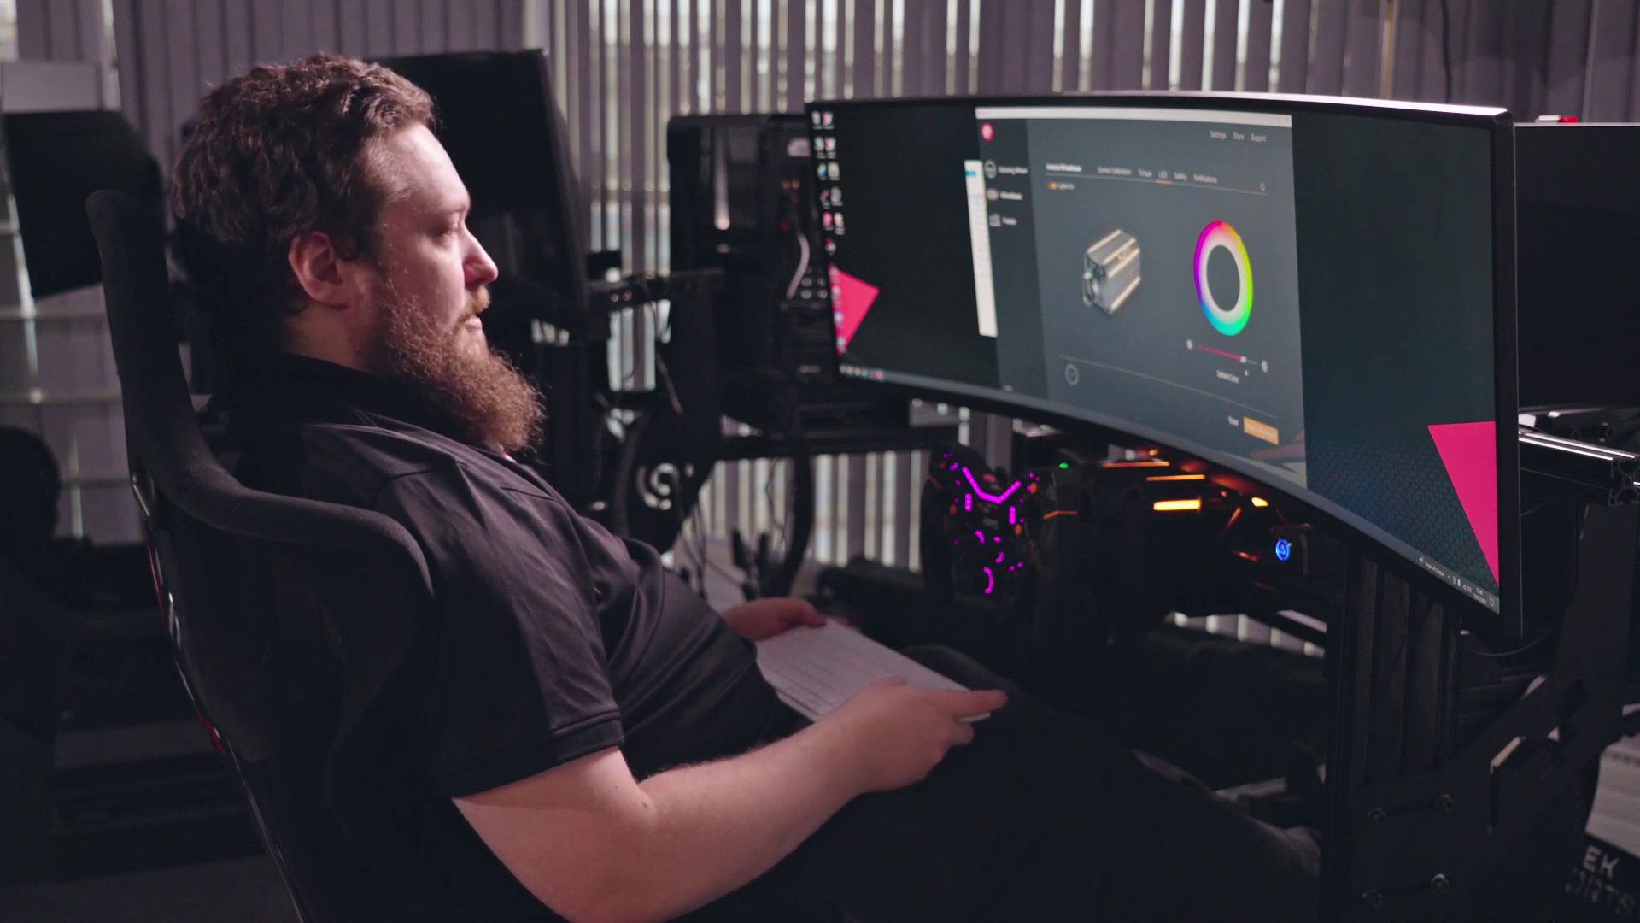
- Save the Rally settings to the wheelbase, re-toggle High Torque, and save again
click(1423, 723)
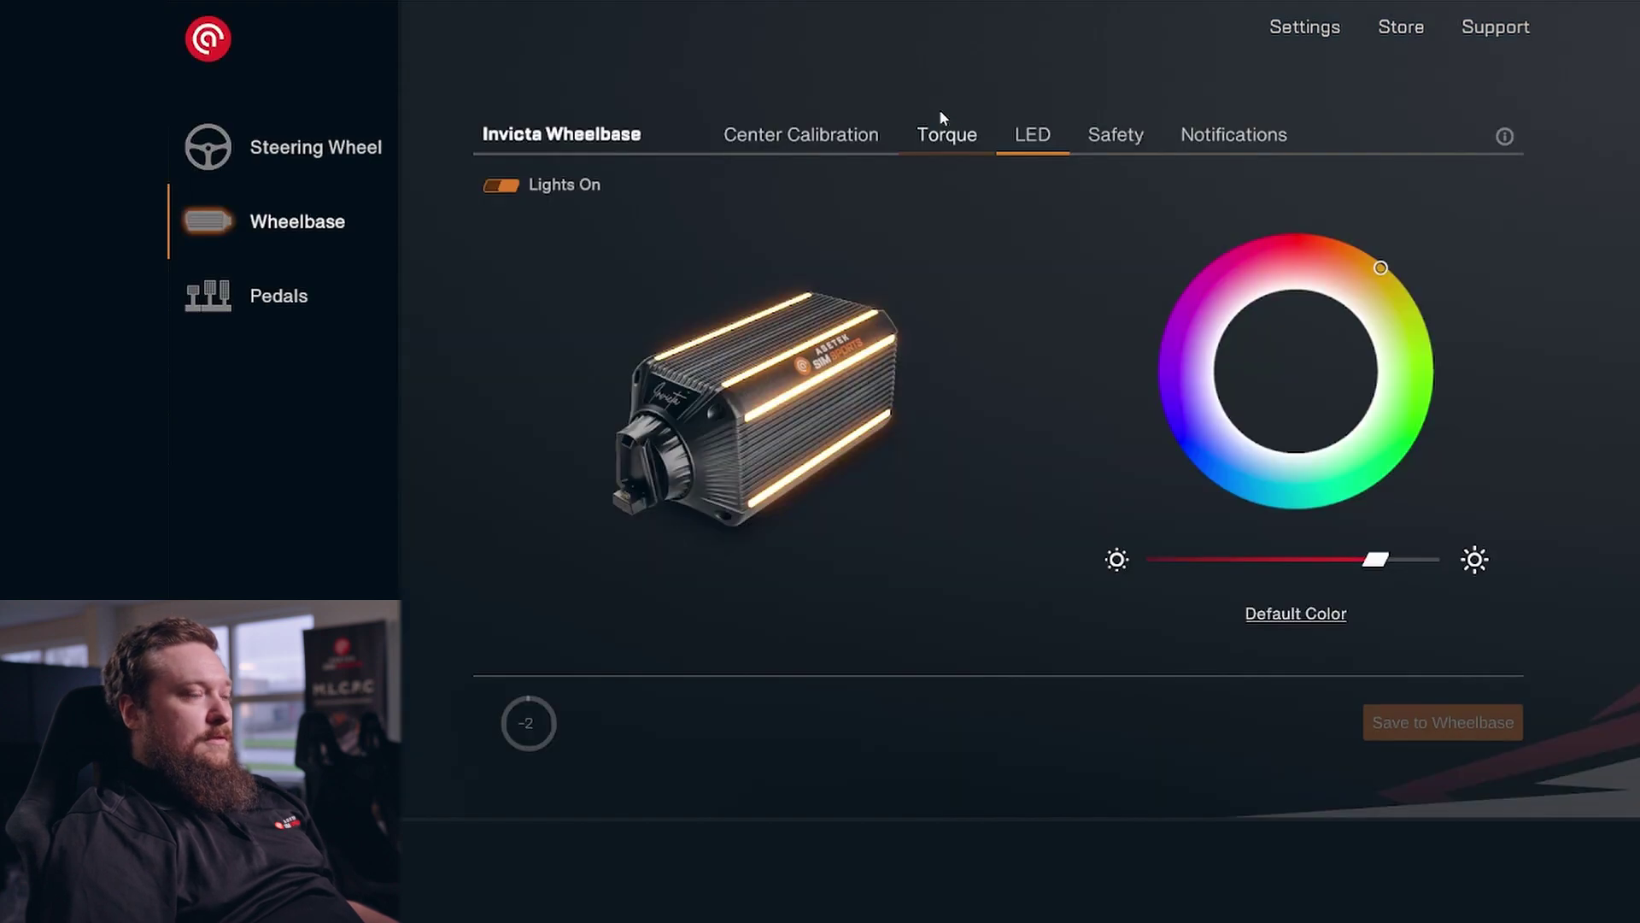
click(942, 126)
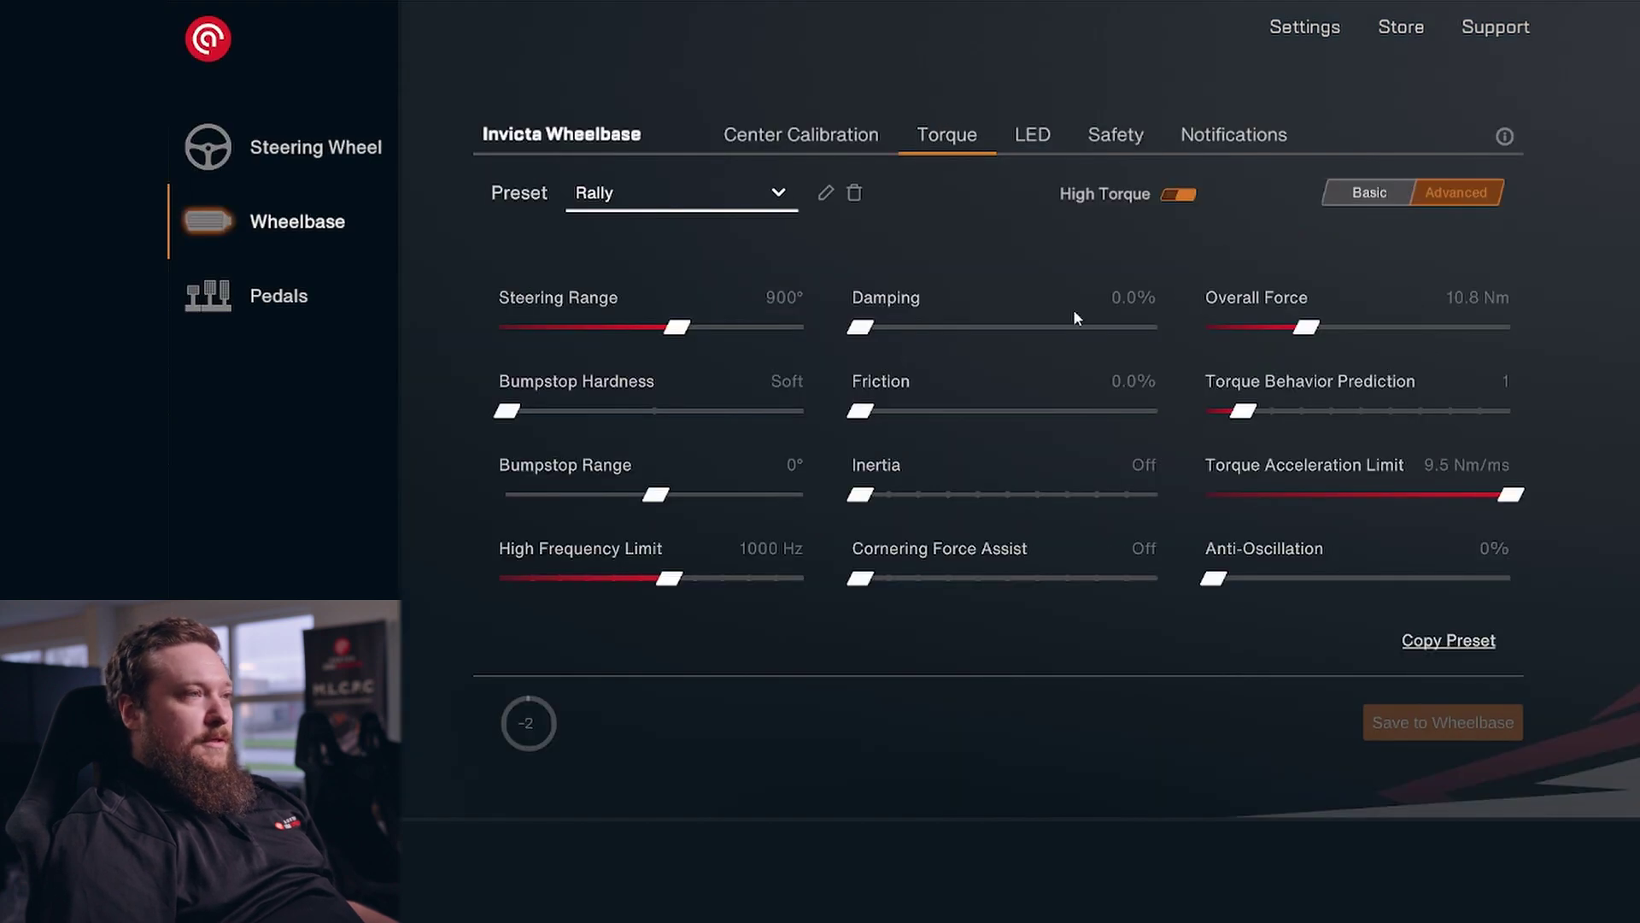
click(1461, 496)
click(1366, 719)
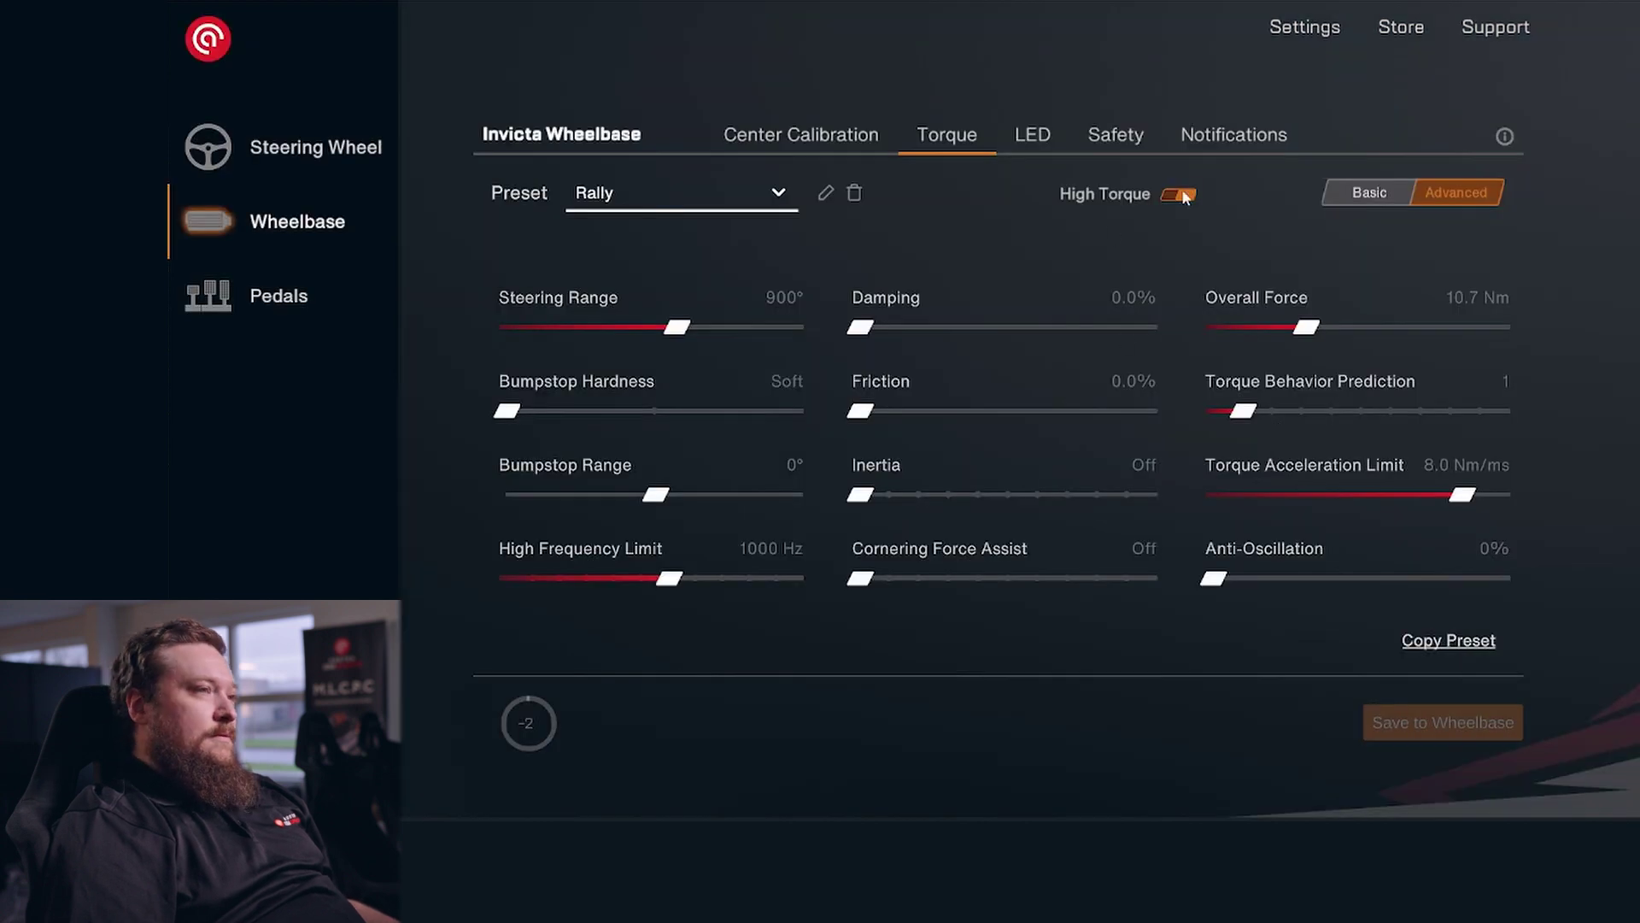
- Set Hands-off Detection from High to Off, confirm the warning, and save the safety settings
click(1097, 151)
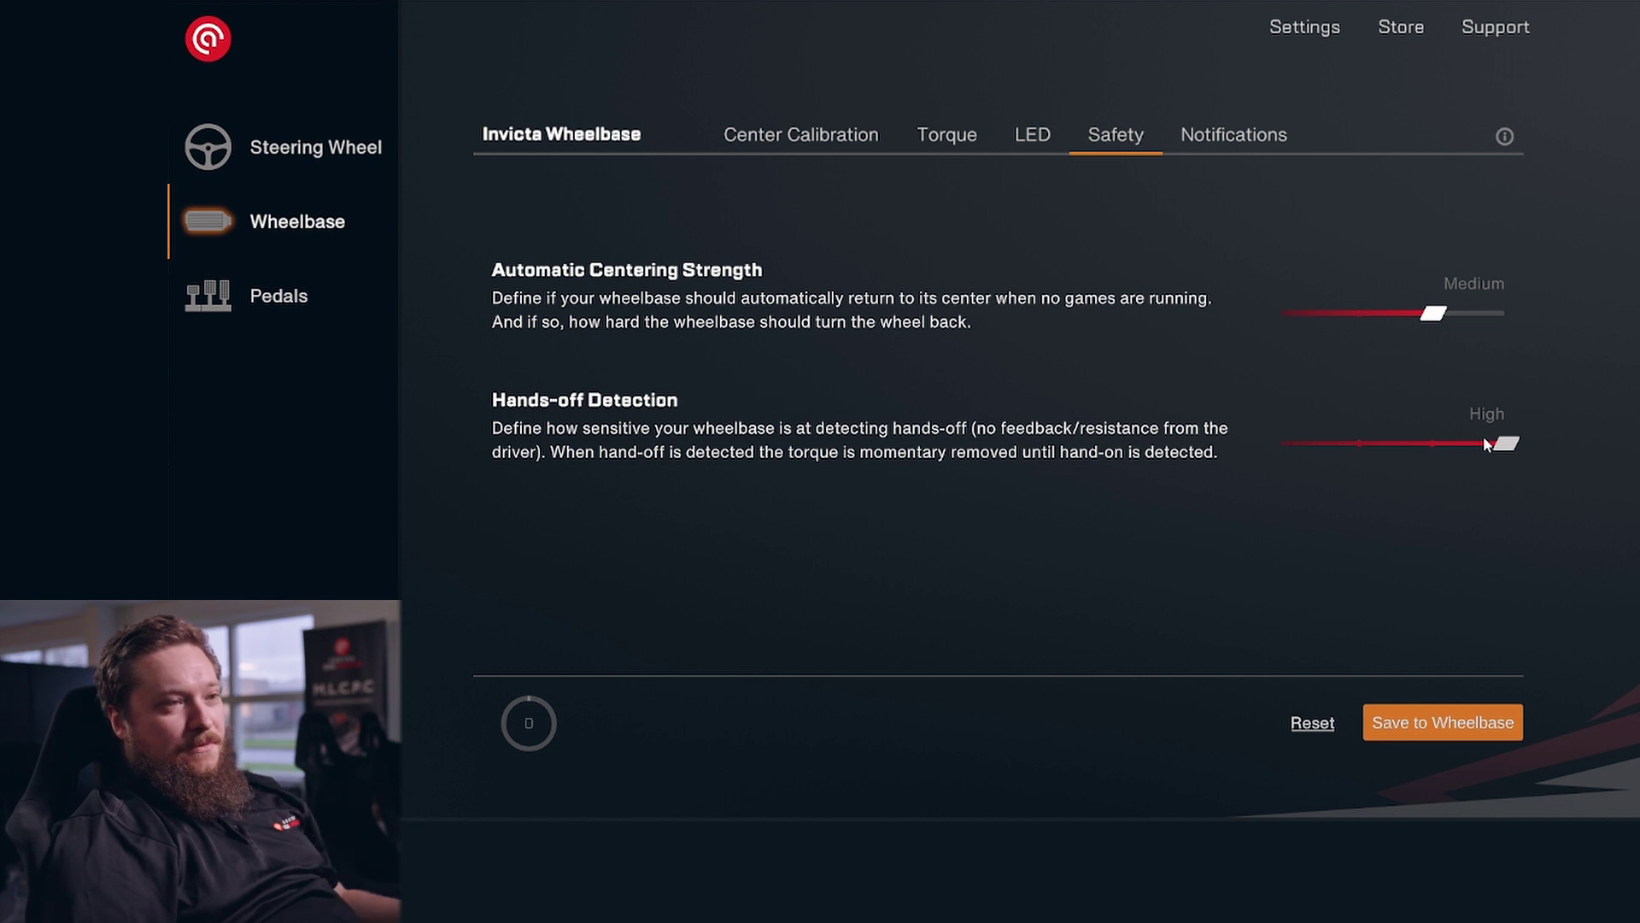
drag(1484, 439, 1305, 472)
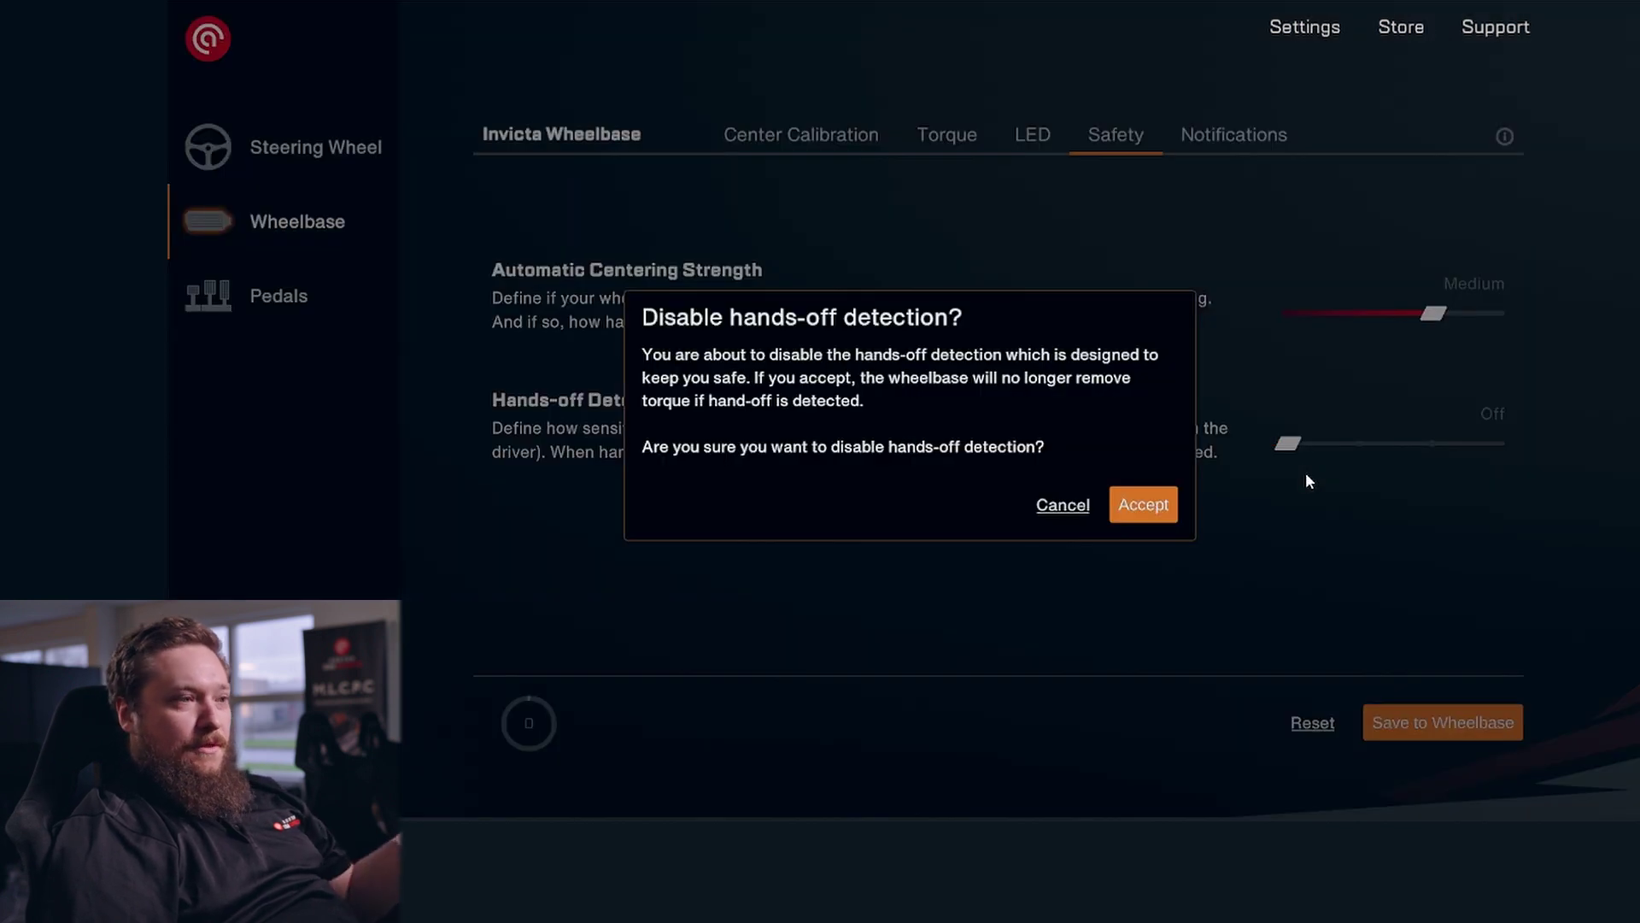
click(1165, 514)
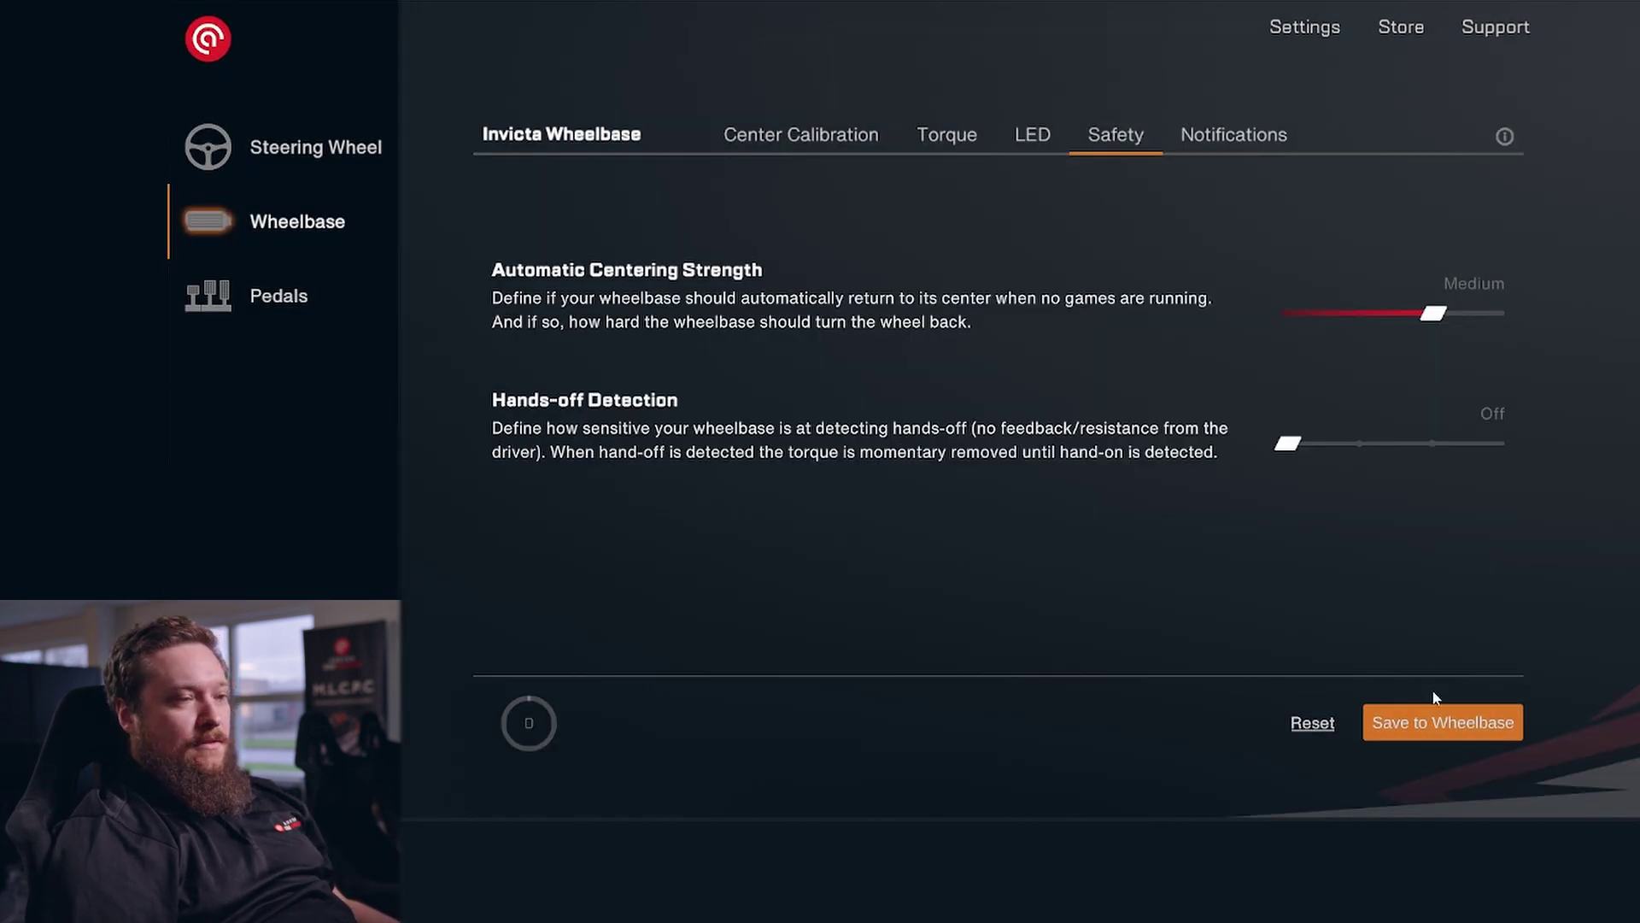
click(1428, 717)
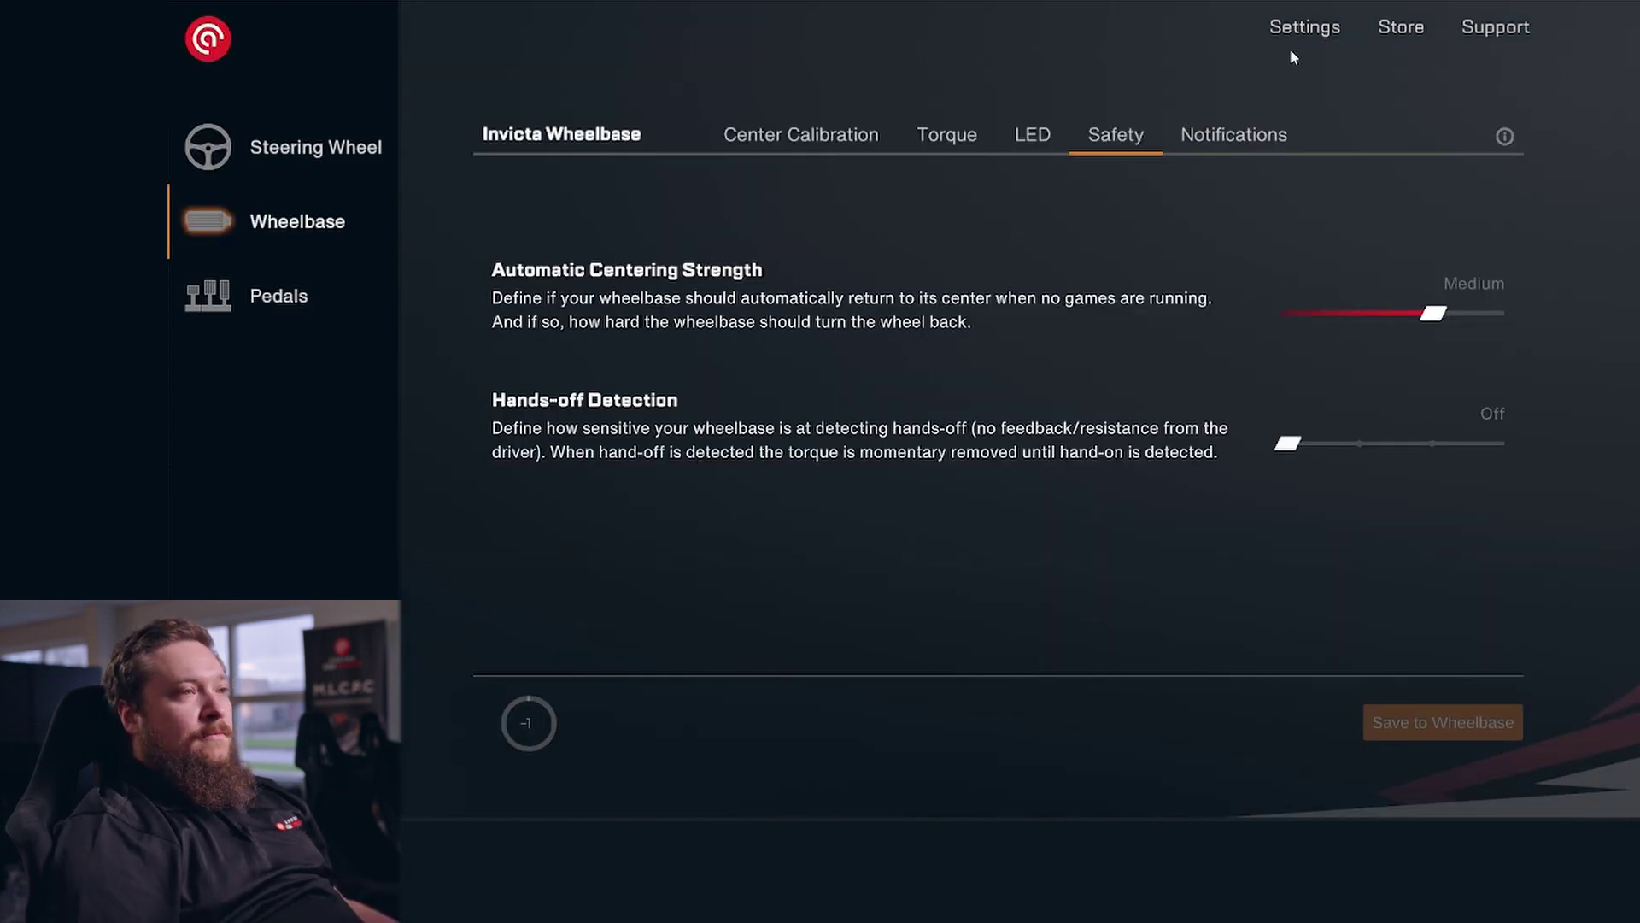
click(1269, 151)
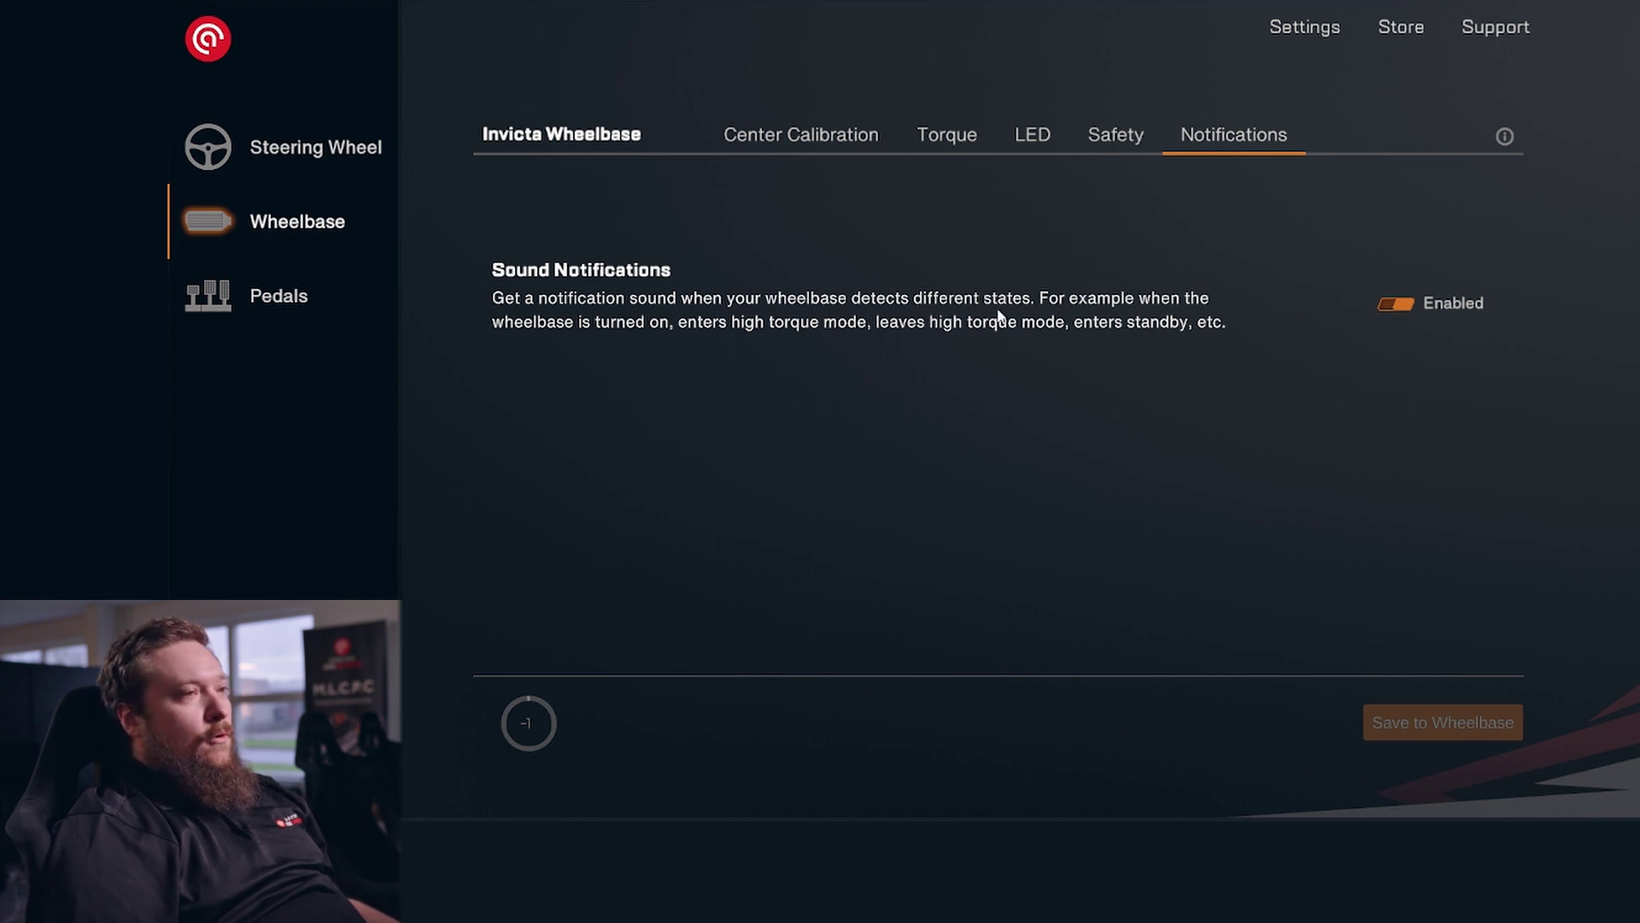
click(1078, 155)
click(1243, 134)
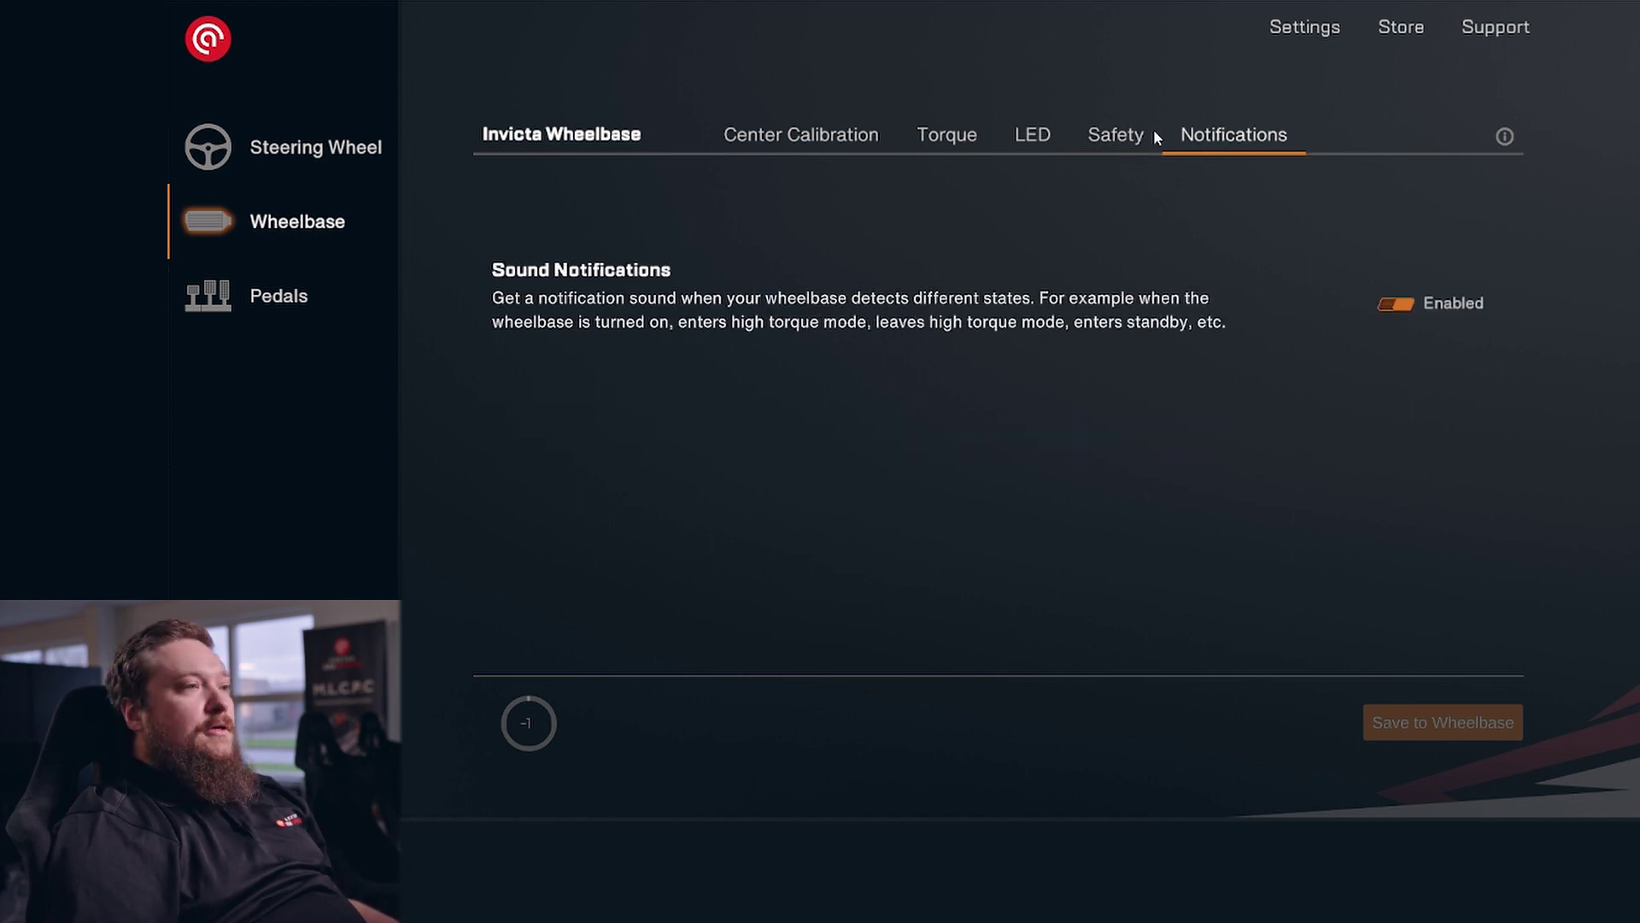
click(1122, 138)
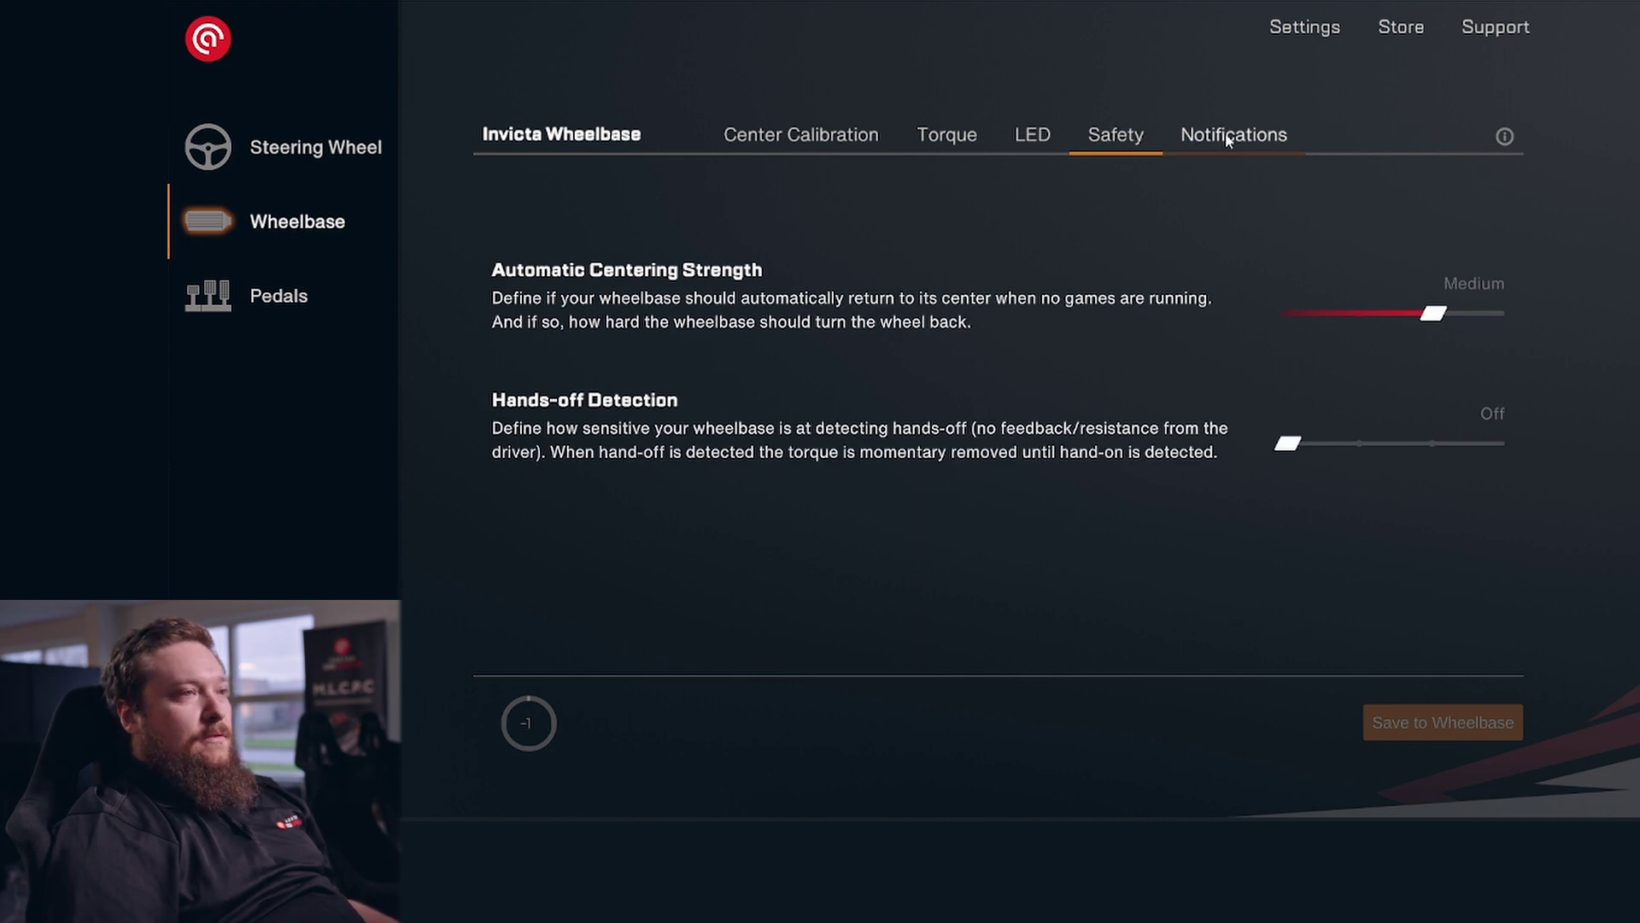
click(1230, 136)
click(1137, 136)
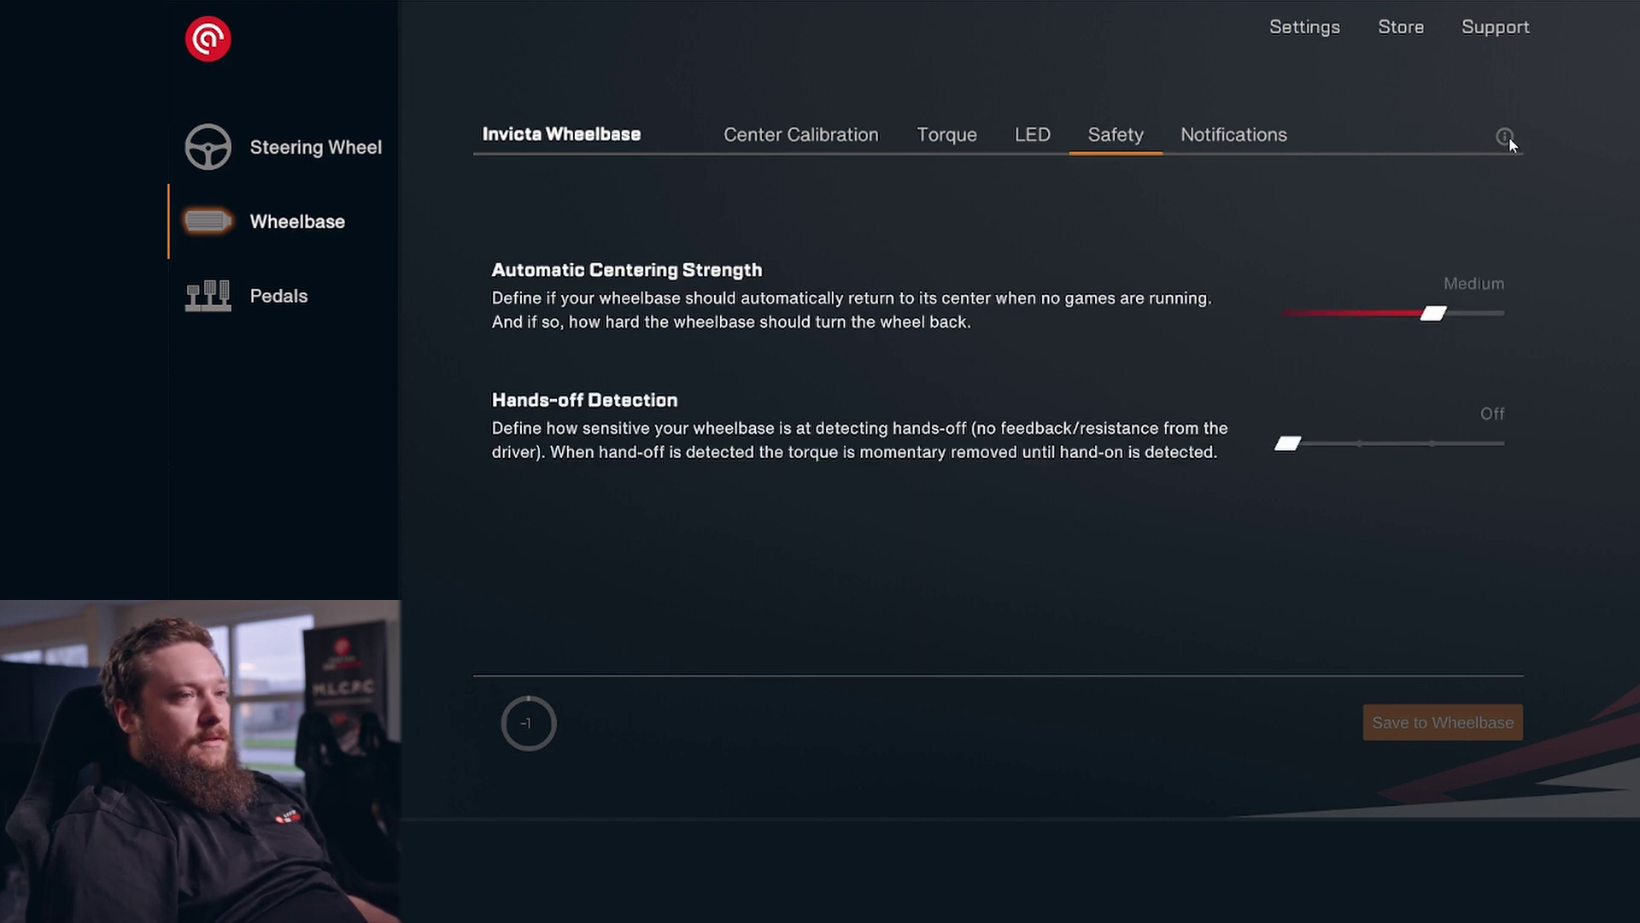
mouse_move(1508, 137)
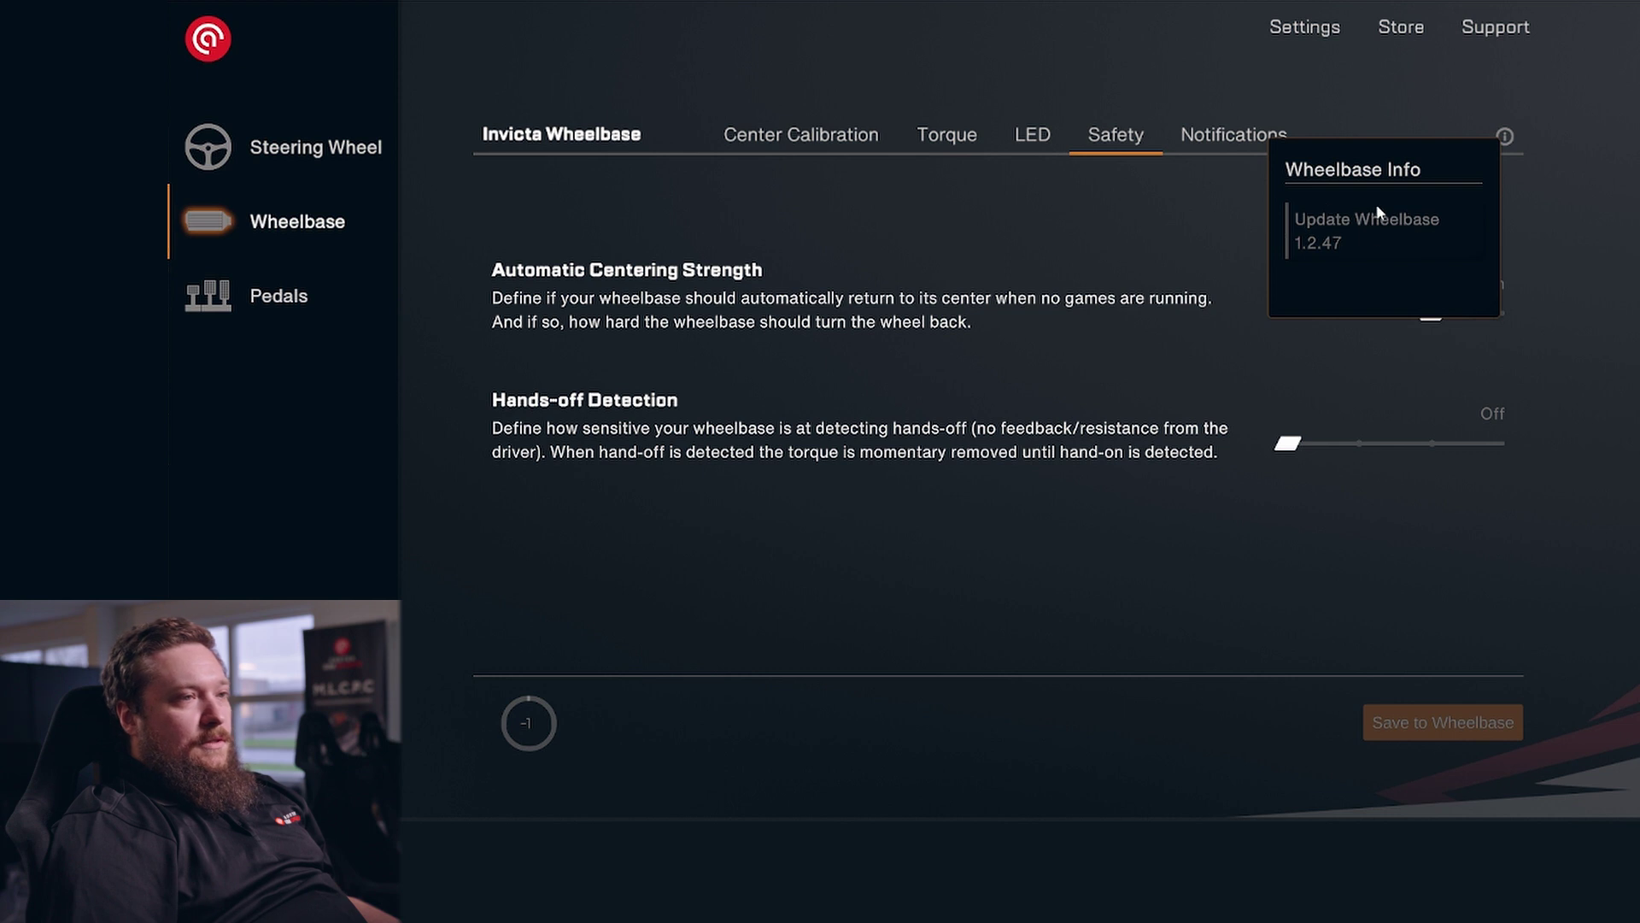